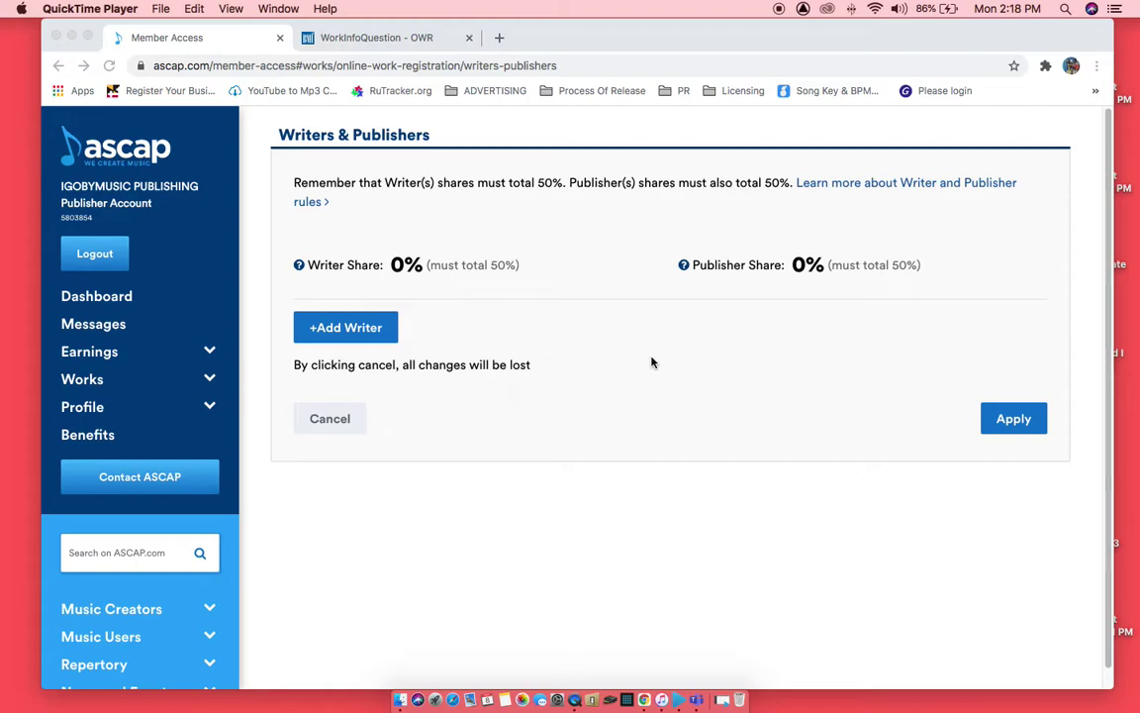
- Start a BMI work registration with the All Other Genres category
left_click(364, 42)
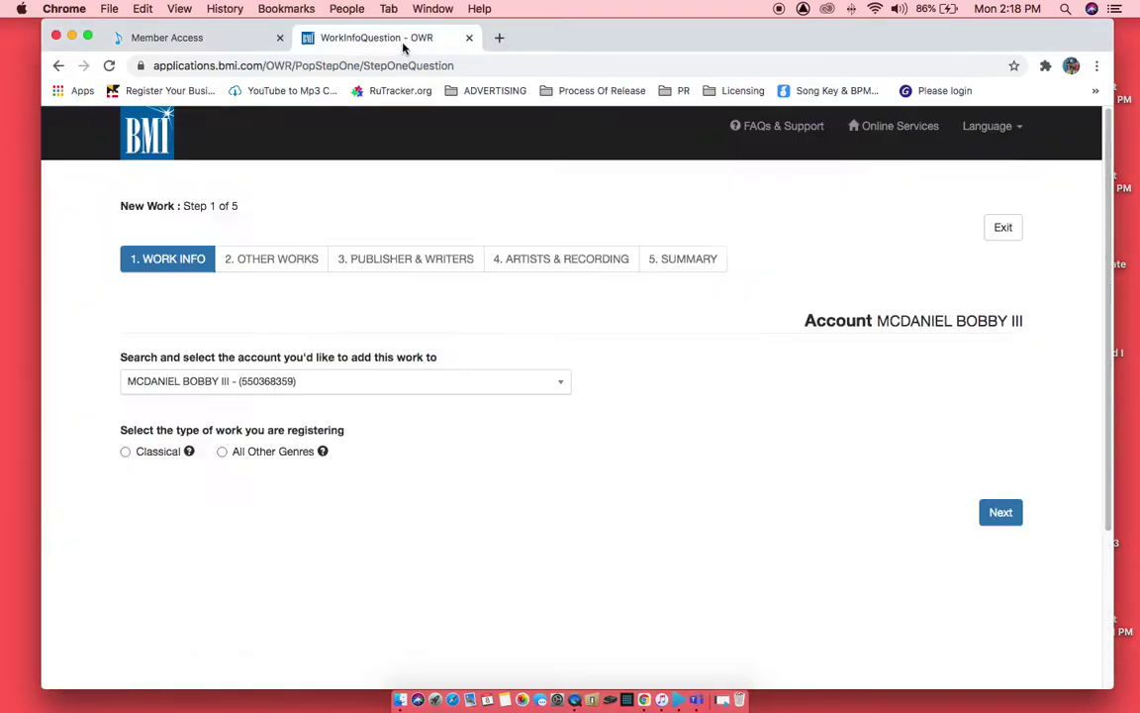
left_click(1009, 511)
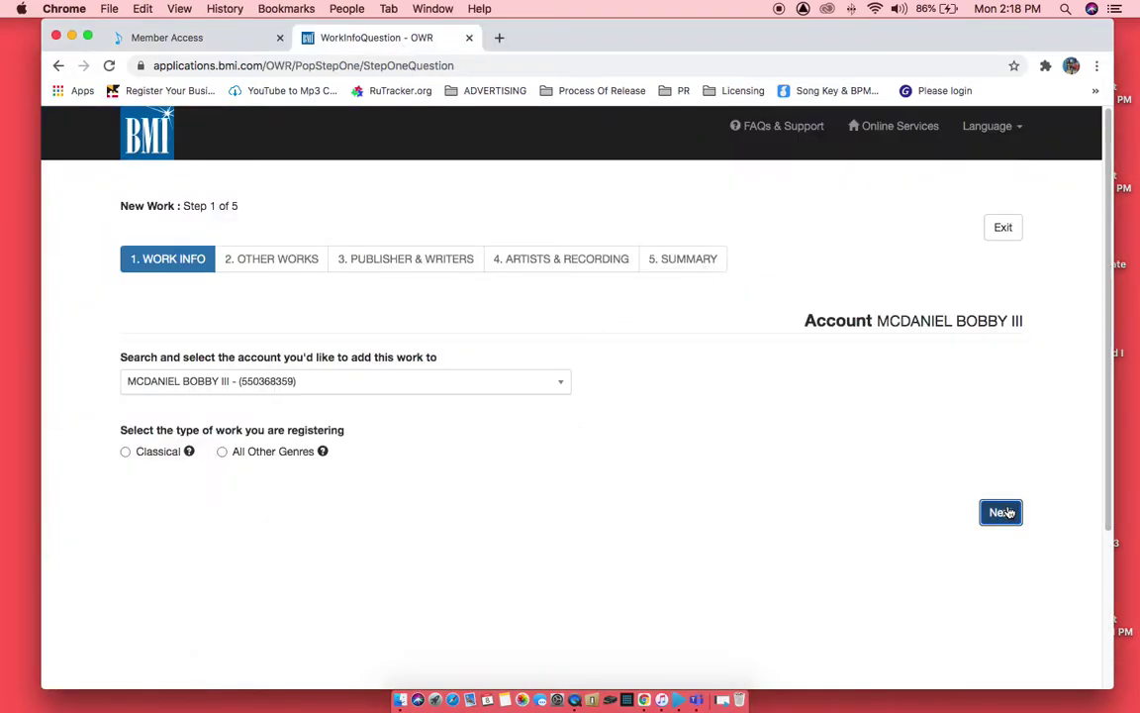
left_click(222, 516)
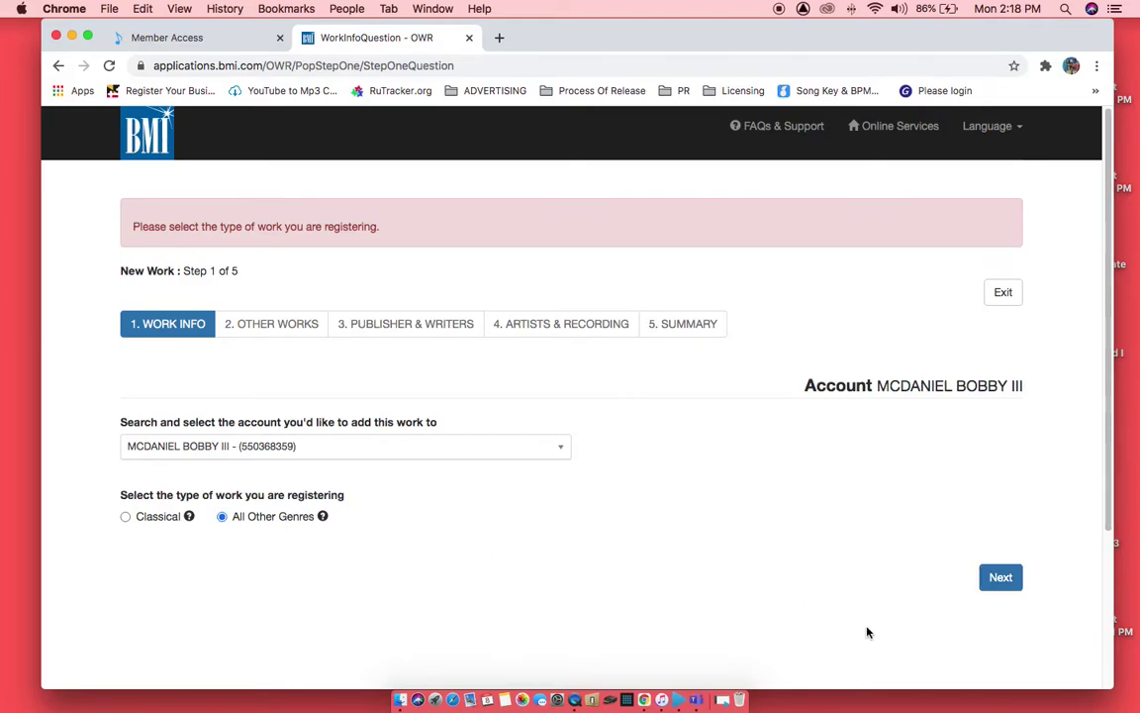
left_click(1001, 582)
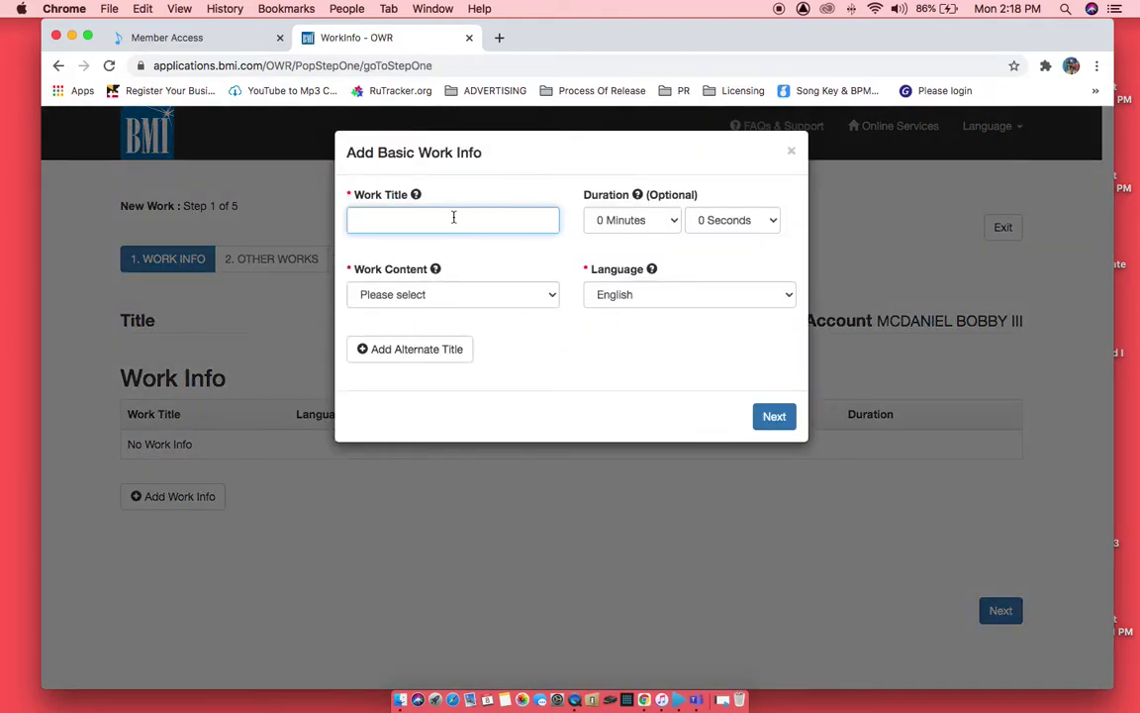
- Enter TEST SONG as the work title with Music and Lyrics content and save it
type("TEST SONG")
left_click(500, 295)
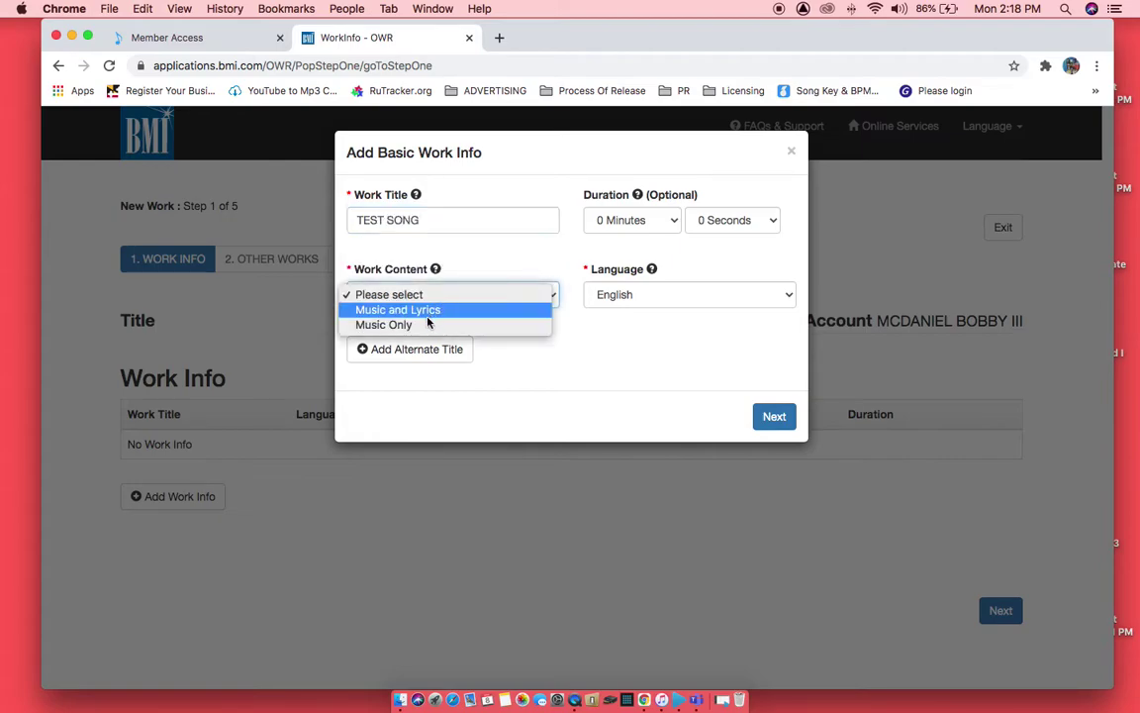
key("Return")
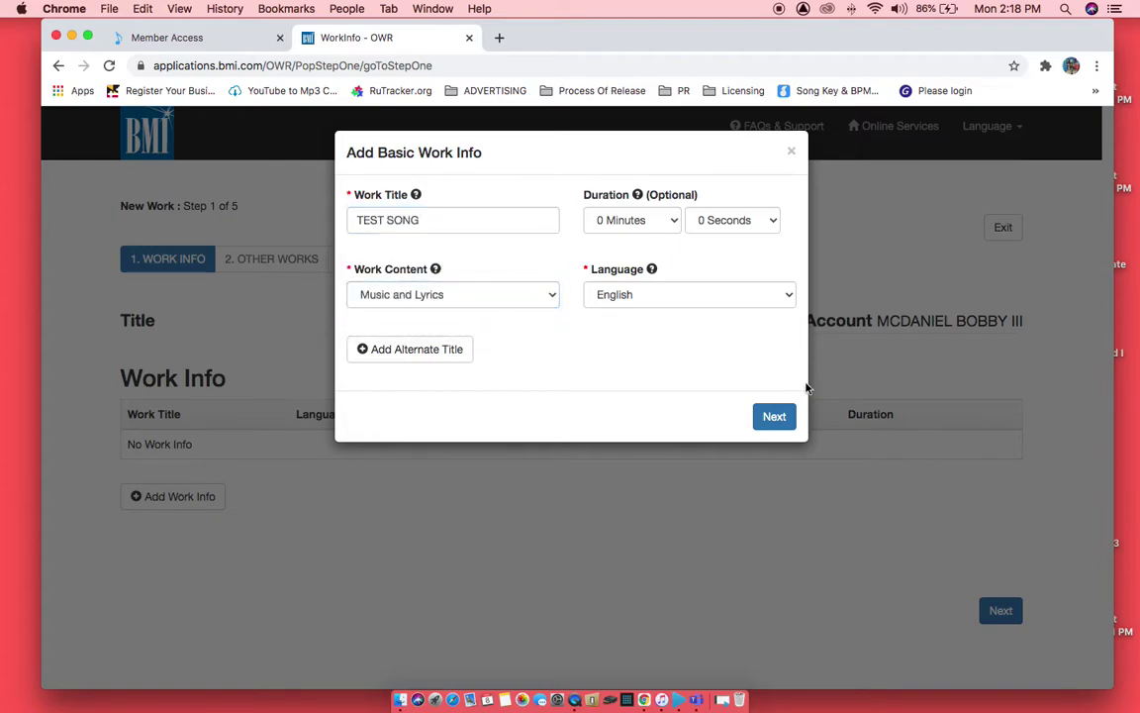
left_click(774, 421)
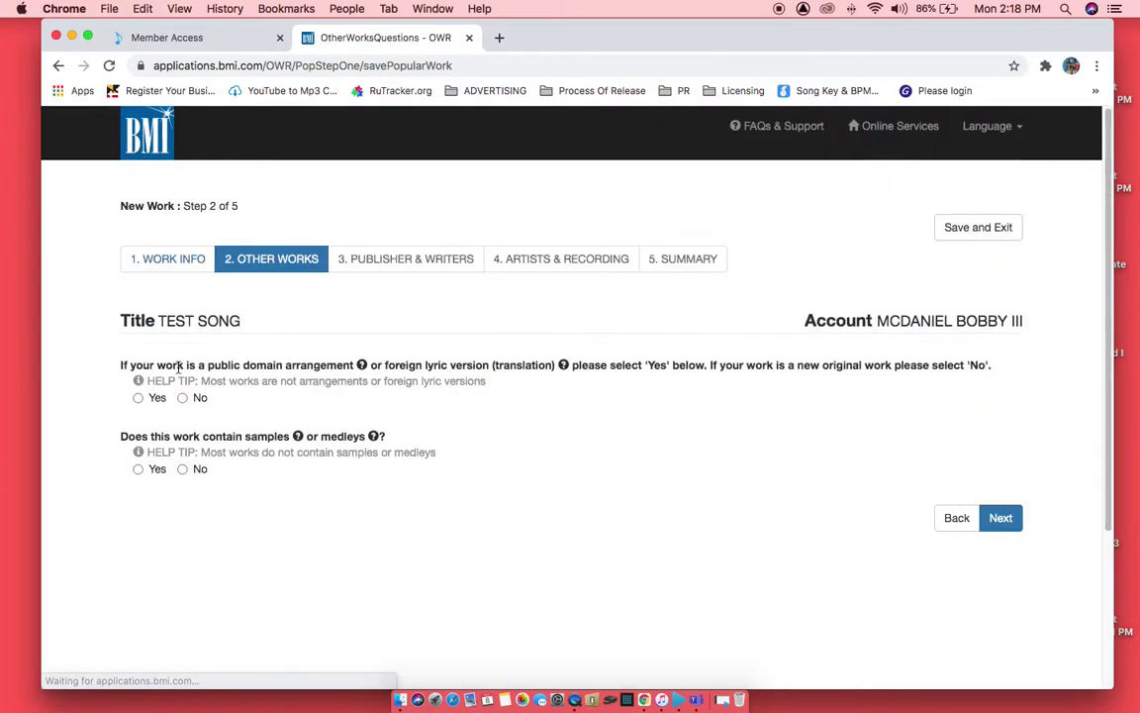
- Answer No to the arrangement/sample and publisher questions to reach the writers list
left_click(182, 397)
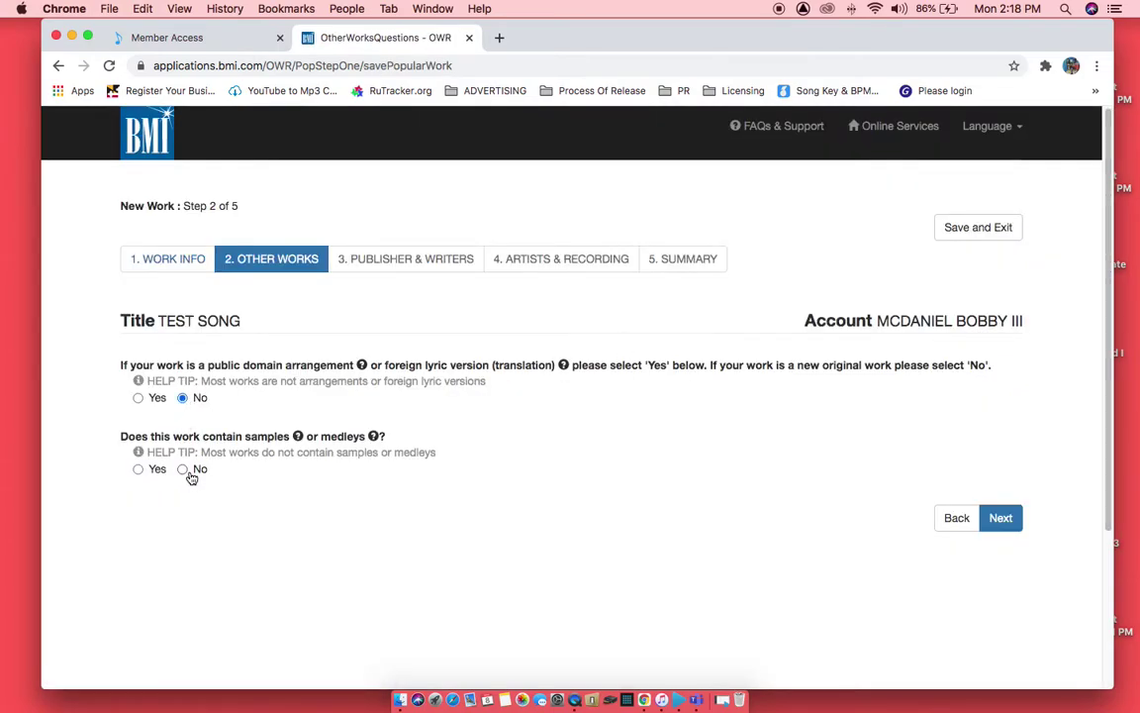
left_click(998, 517)
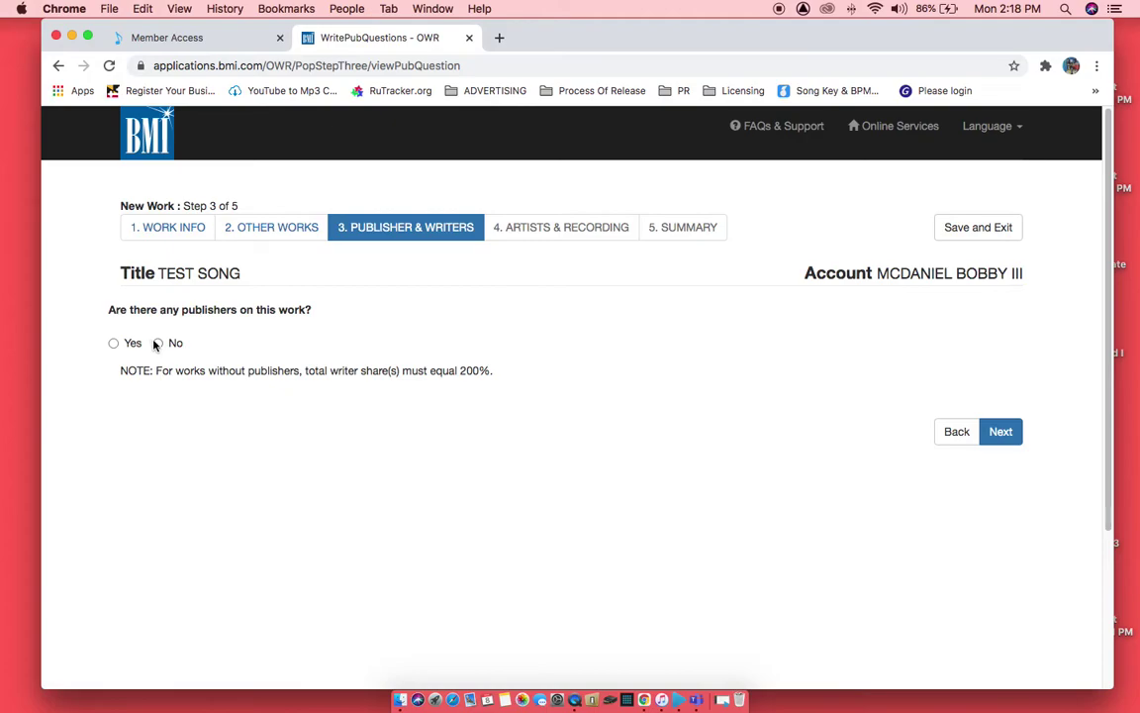
left_click(158, 342)
left_click(996, 437)
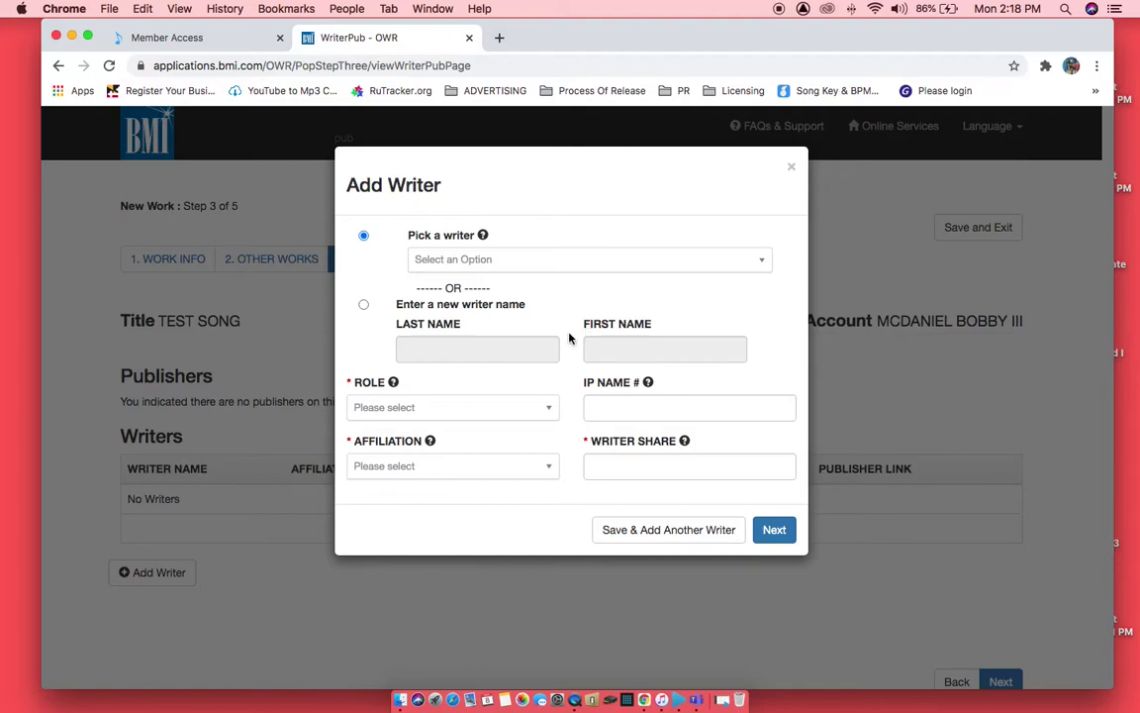
- Enter a new writer UNKNOWN as Composer, affiliation NA, with a 100 writer share
left_click(363, 304)
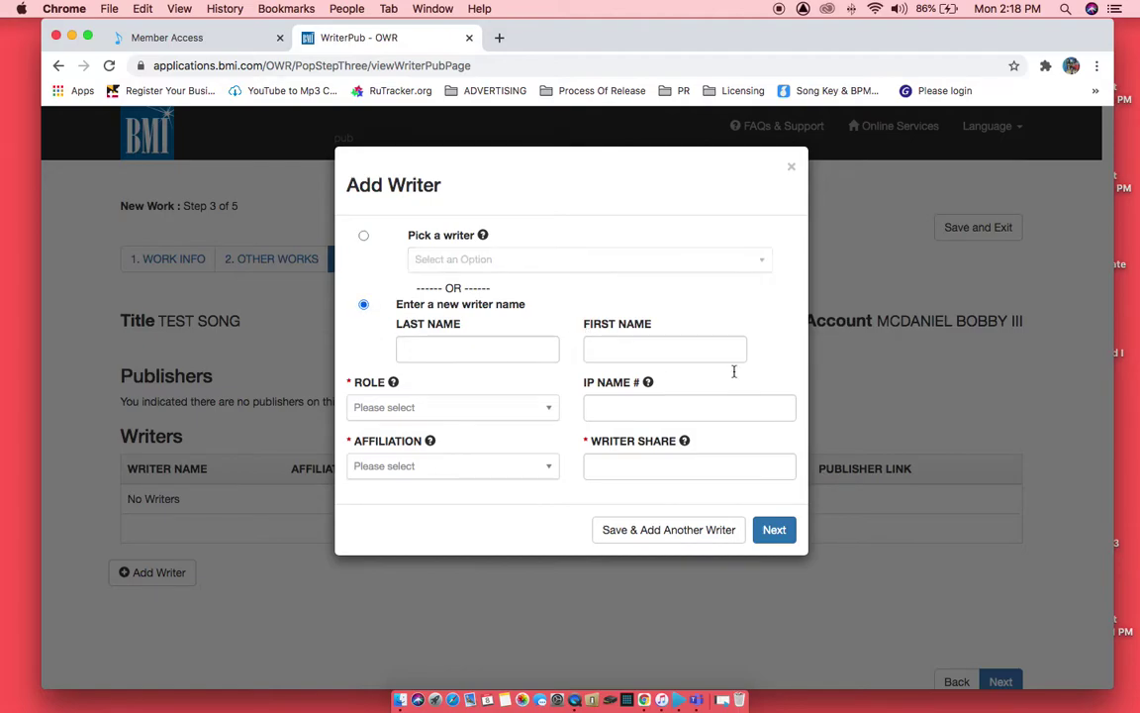
left_click(677, 348)
type("UNK")
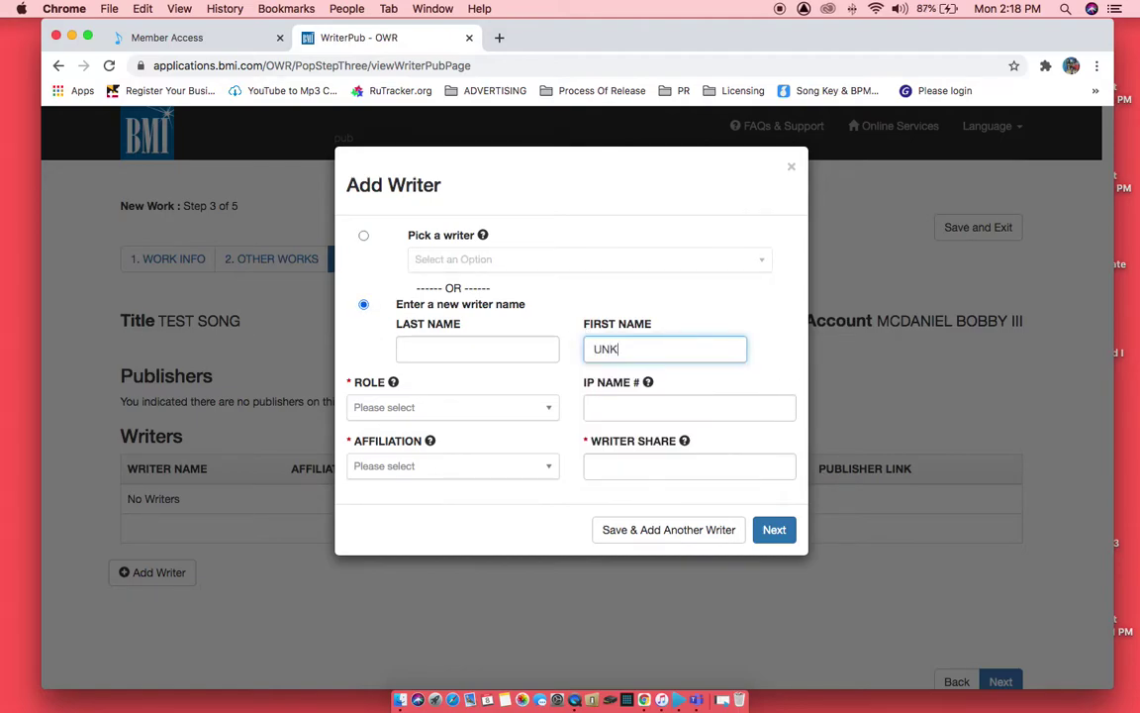
type("NOWN")
left_click(450, 407)
left_click(445, 447)
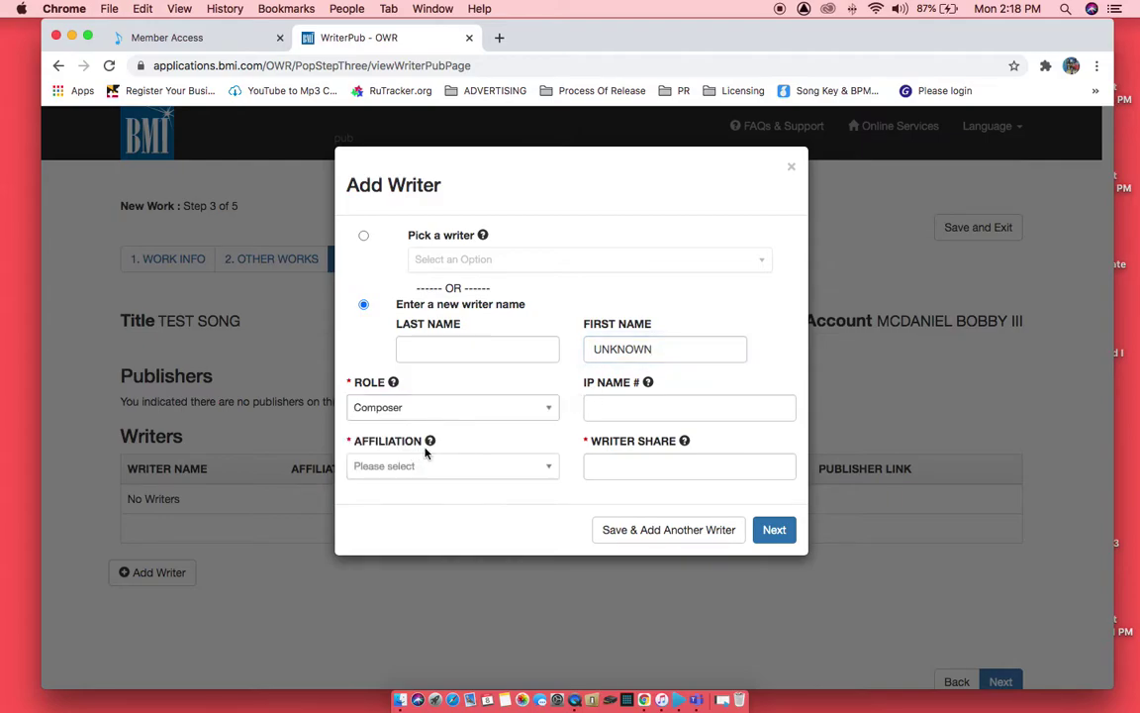
left_click(512, 469)
left_click(367, 616)
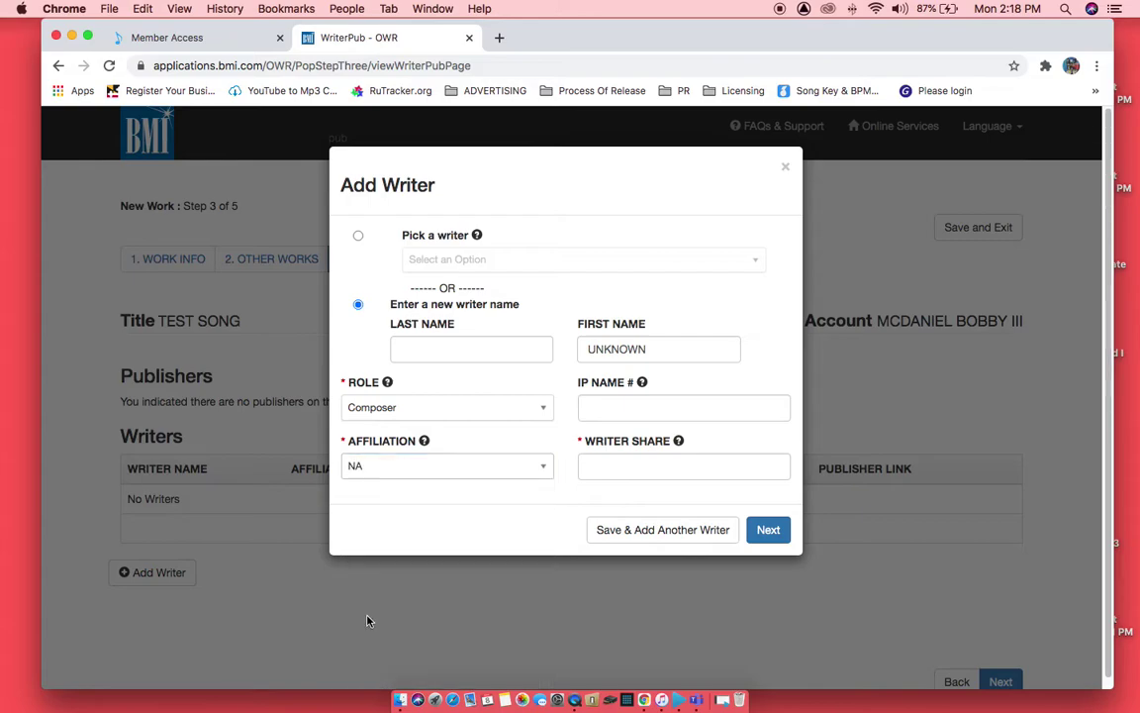
left_click(638, 471)
type("100")
left_click(564, 492)
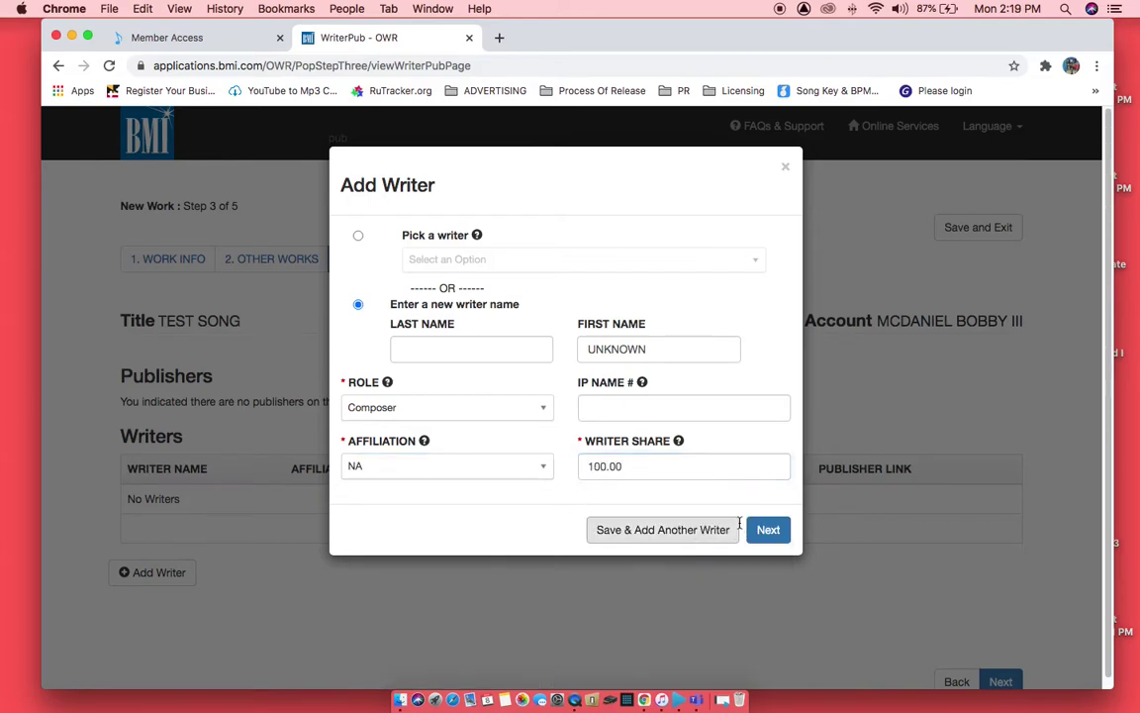
- Move UNKNOWN from the first-name field into the required last-name field and save the writer
left_click(773, 540)
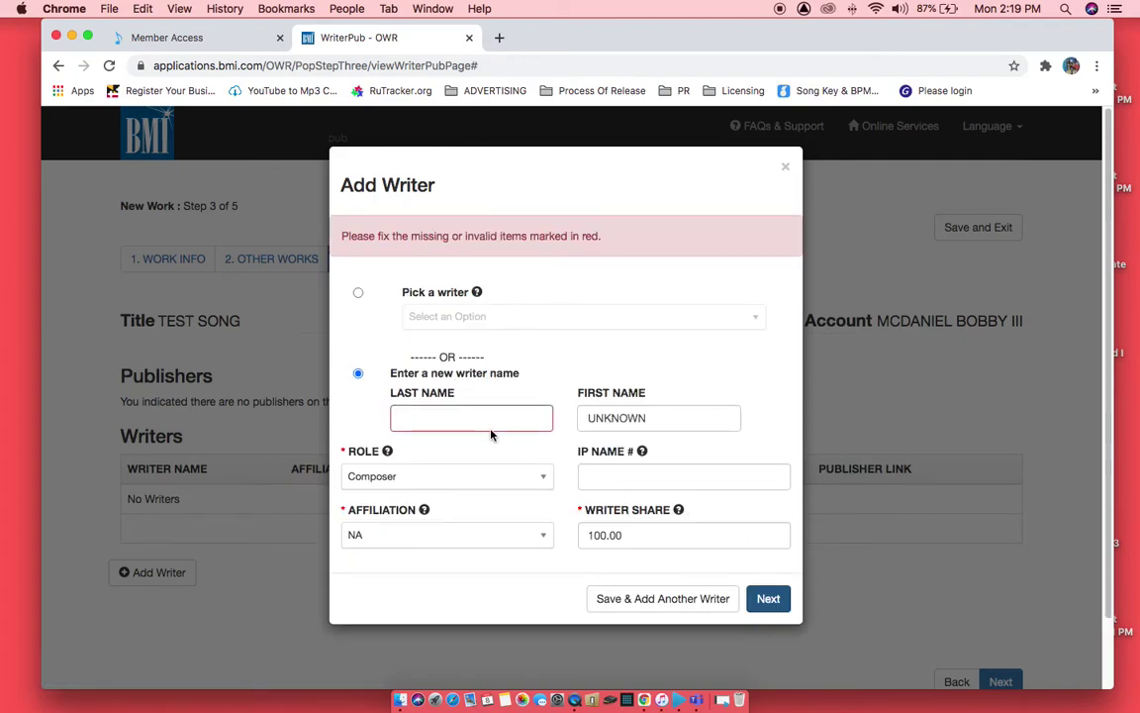
left_click(468, 413)
double_click(633, 417)
key("ctrl+c")
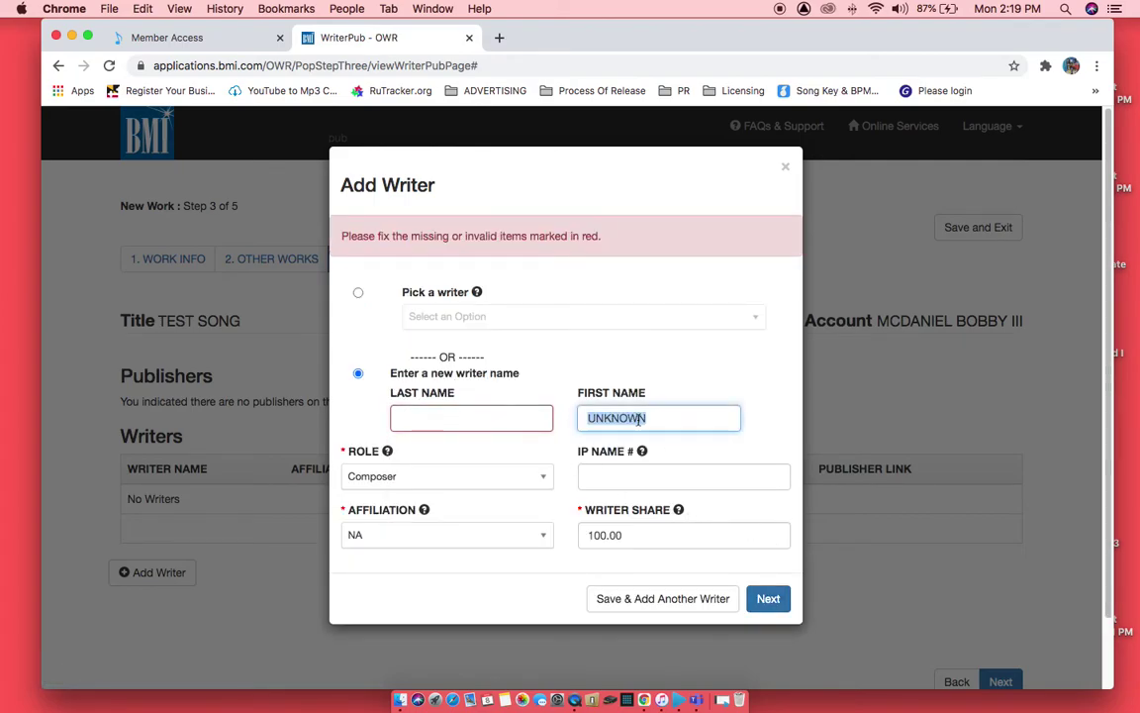
right_click(633, 418)
left_click(473, 418)
right_click(447, 414)
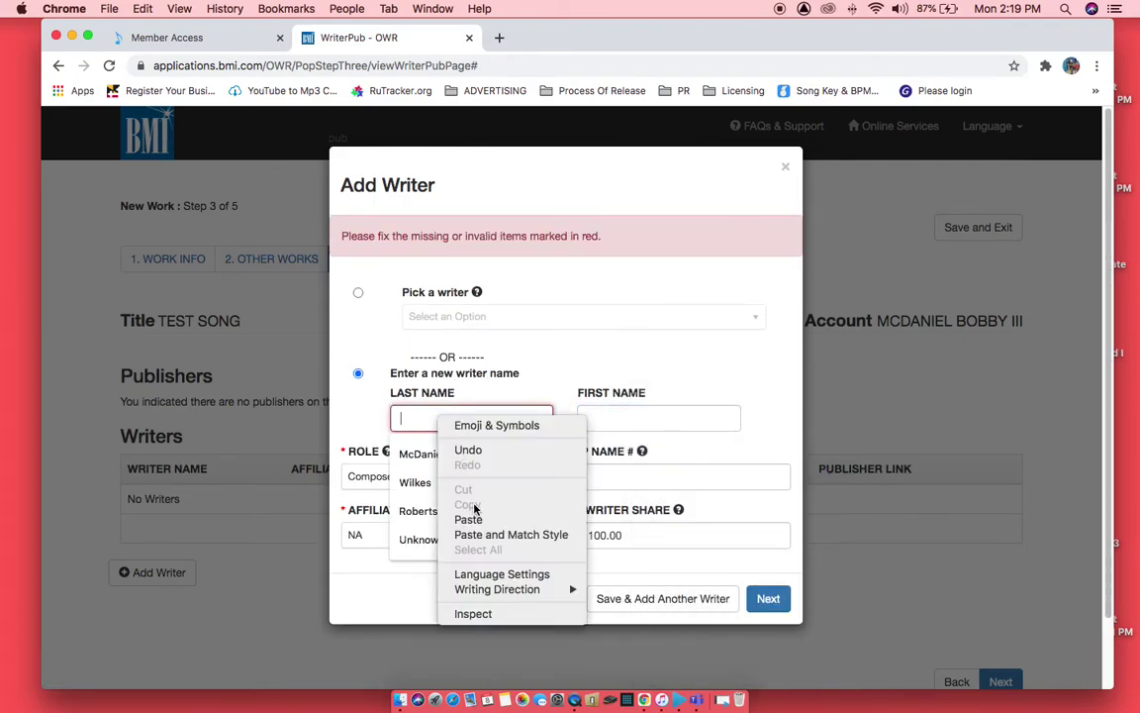
left_click(475, 516)
left_click(764, 604)
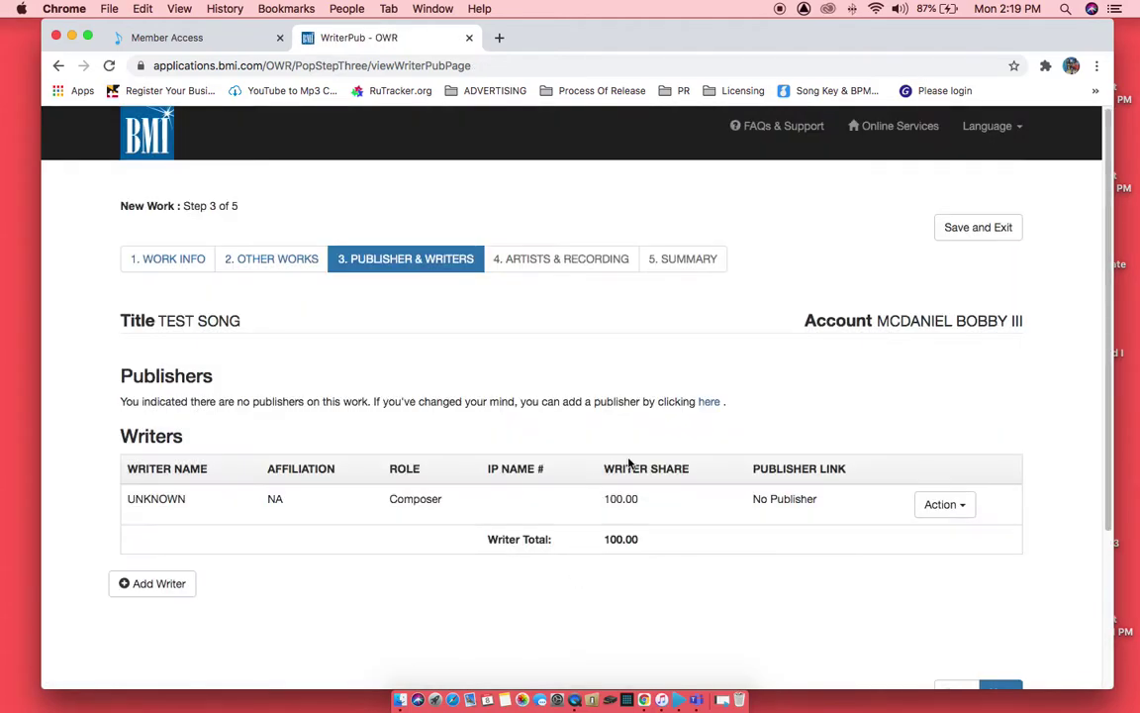
- Add the account's own BMI writer as Author with a 100.00 share and proceed to Artists & Recording
scroll(121, 587, "down", 2)
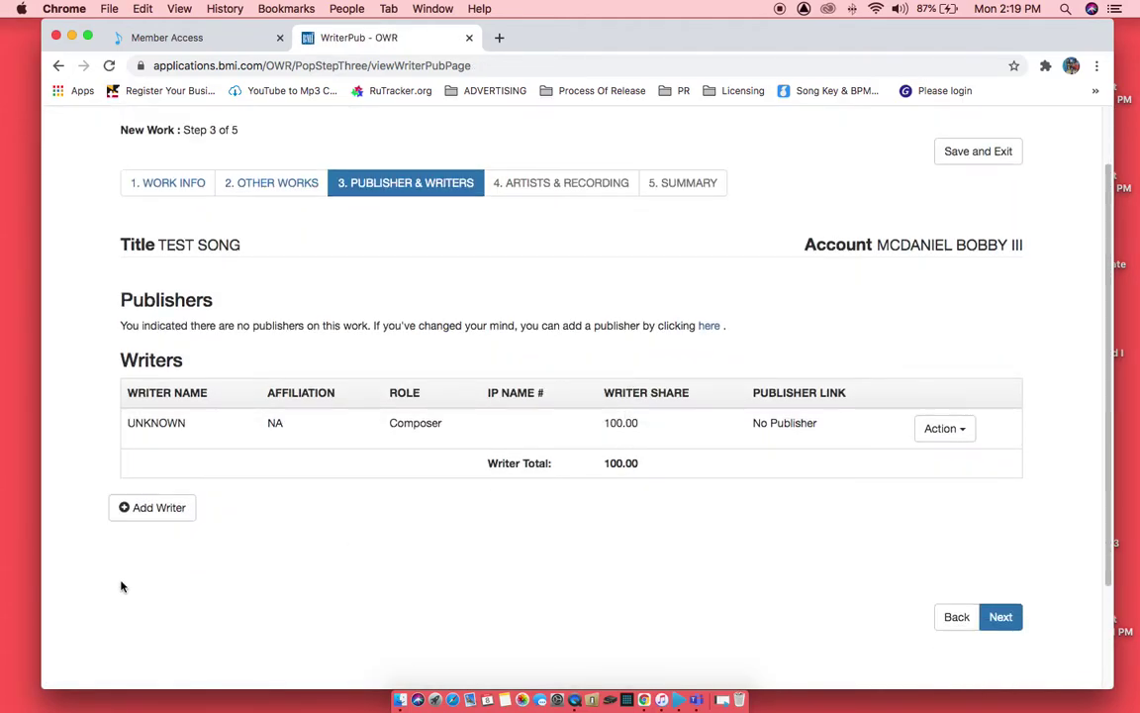
left_click(167, 507)
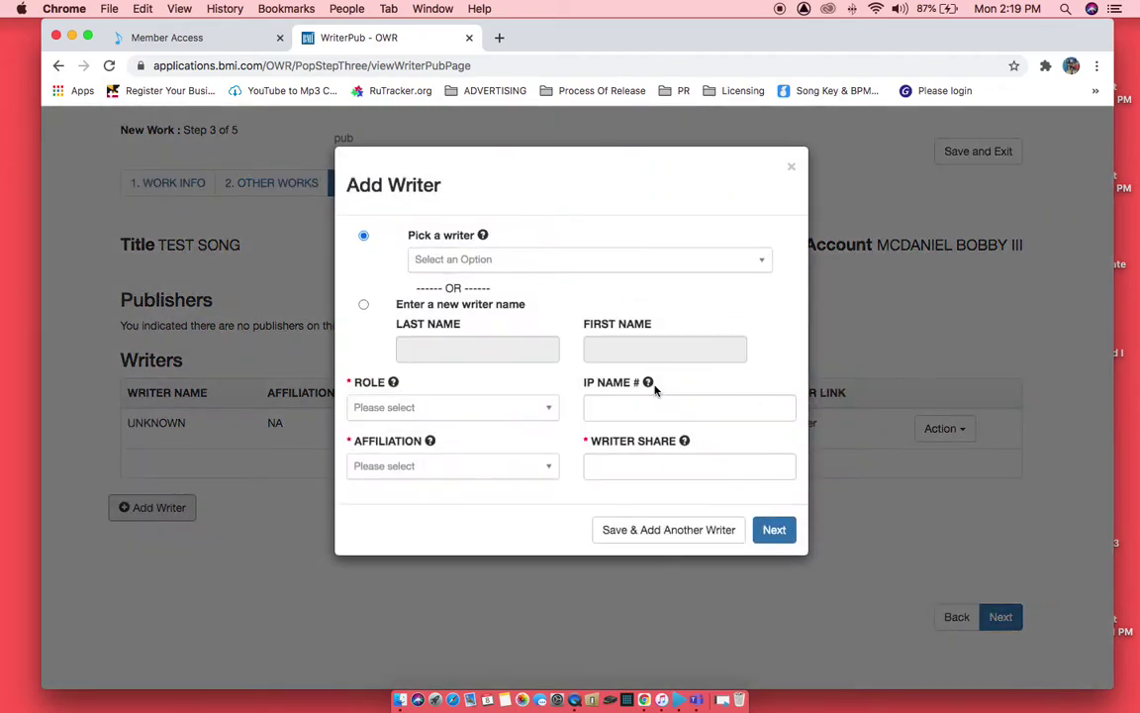
left_click(425, 260)
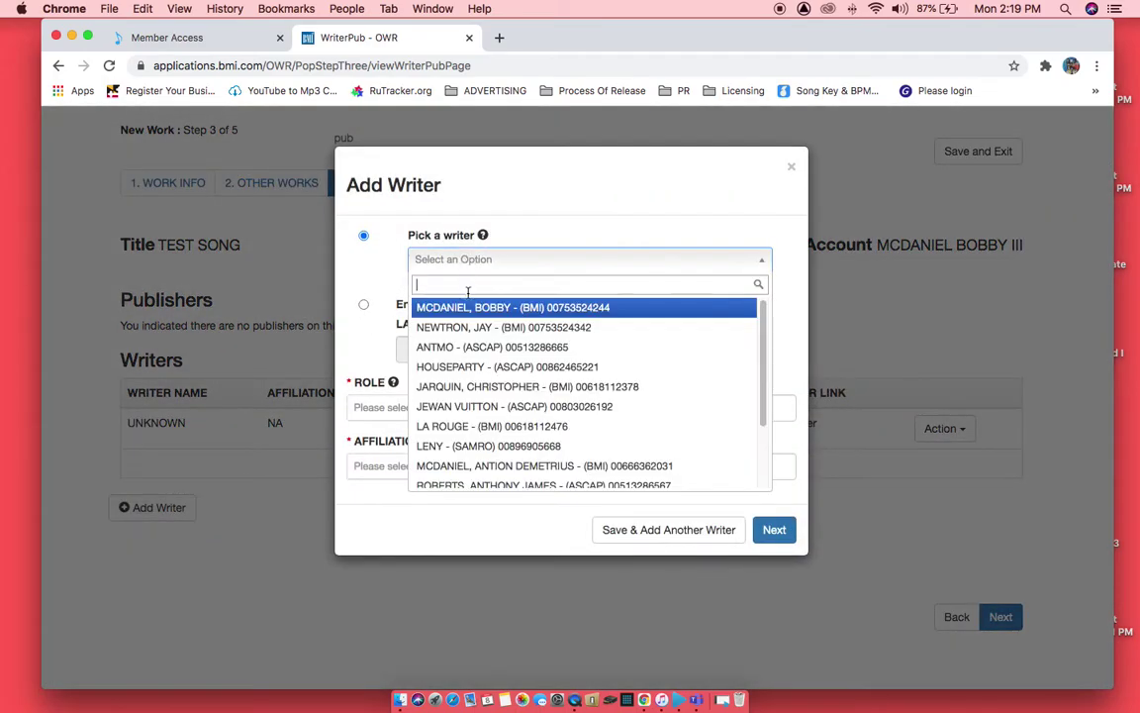
key("Return")
left_click(361, 406)
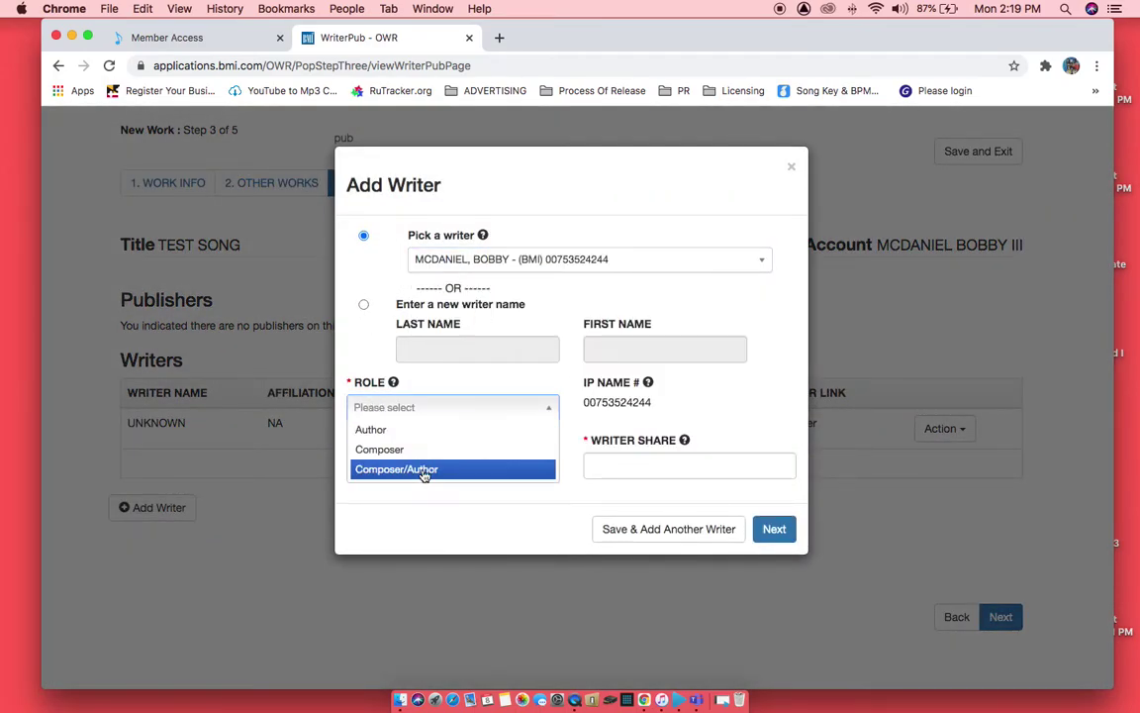
left_click(396, 428)
left_click(645, 473)
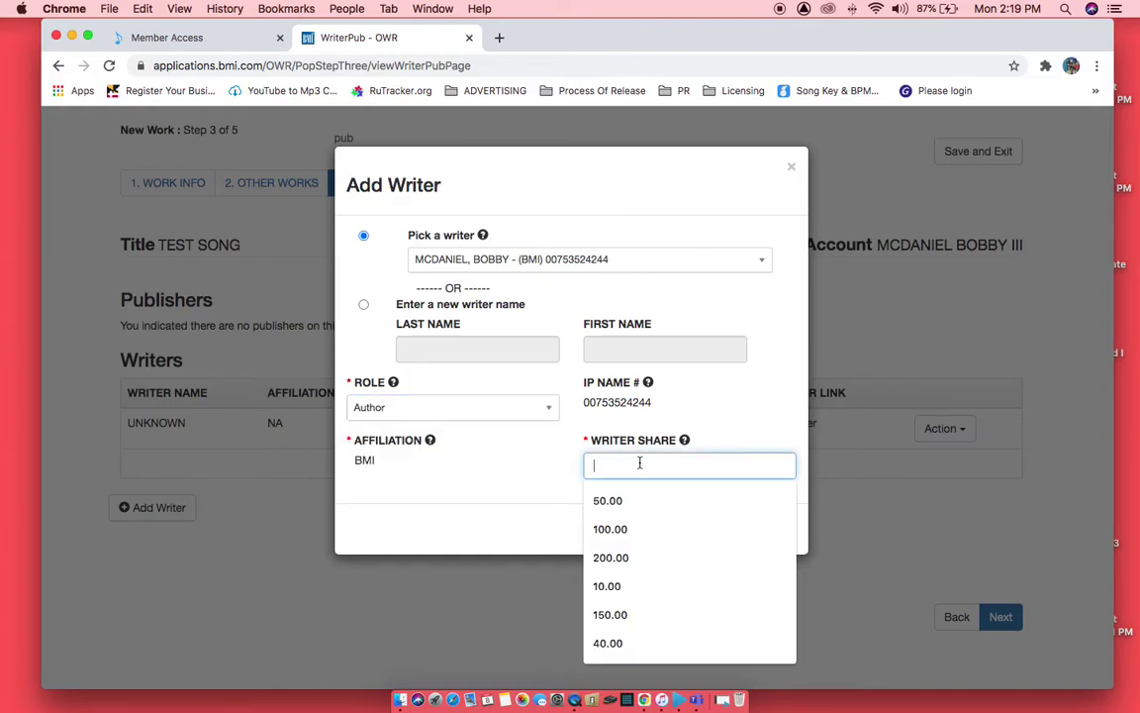
key("Down")
key("Down")
key("Return")
left_click(774, 529)
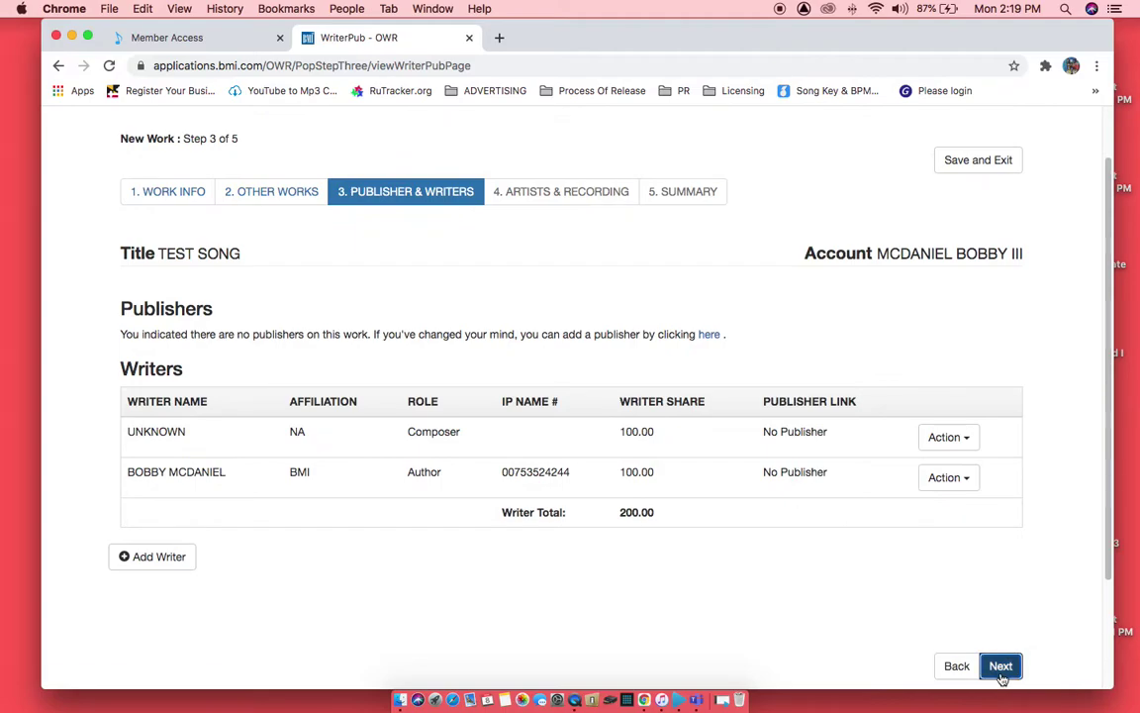
left_click(1001, 667)
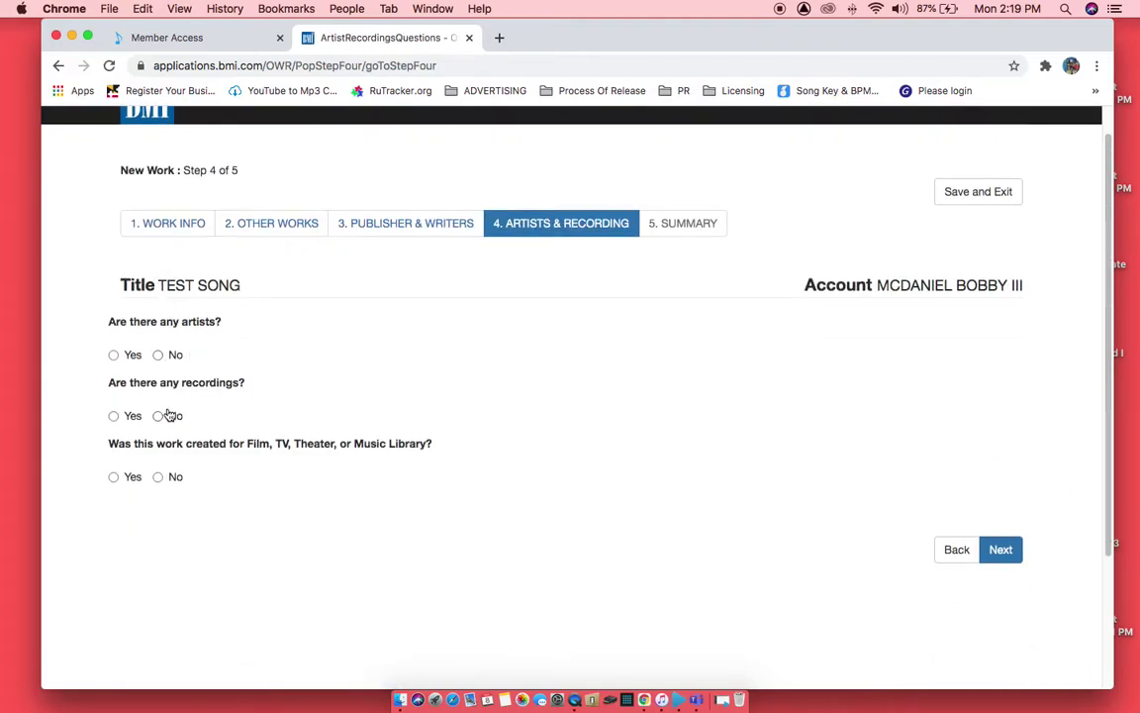
- Answer Yes to artists and recordings, No to film/TV, and save the artist entry
left_click(158, 354)
left_click(159, 416)
left_click(170, 481)
left_click(114, 355)
left_click(114, 417)
left_click(1005, 550)
type("NEWTRON")
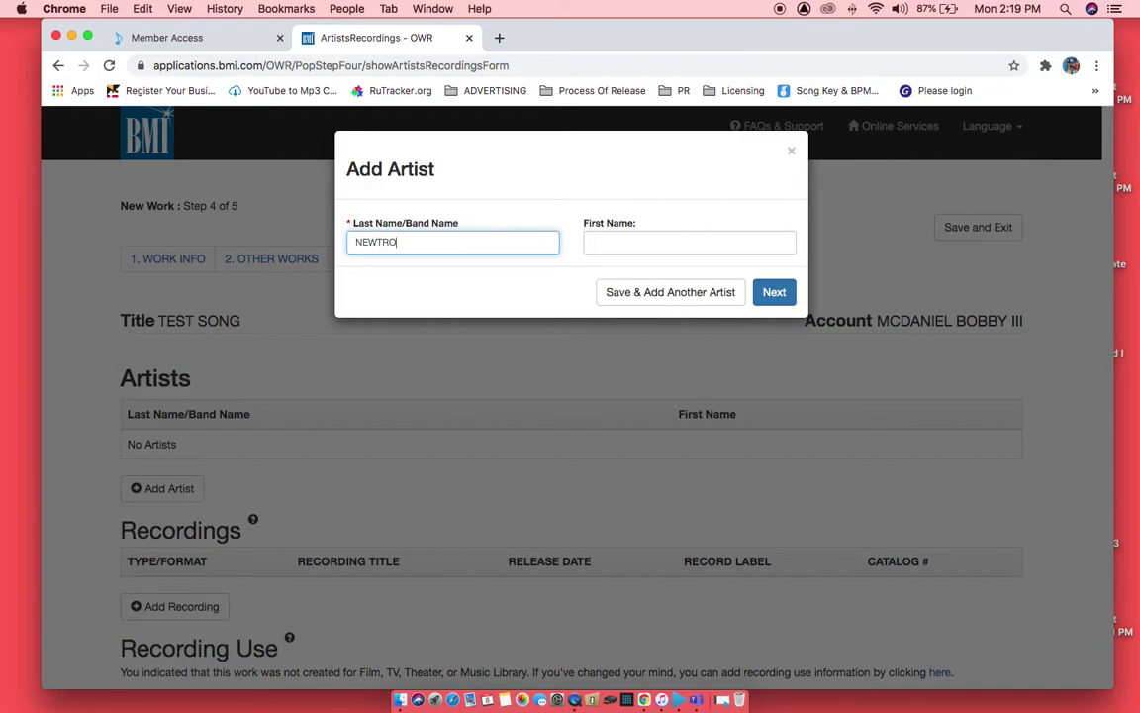
left_click(774, 292)
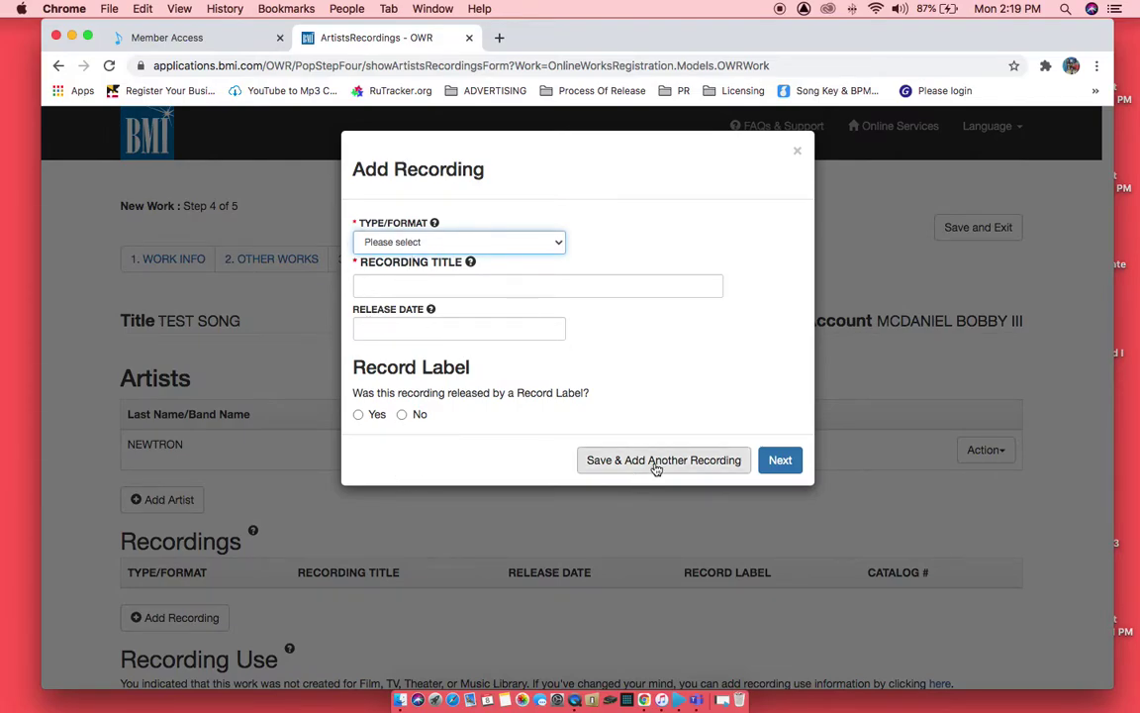
- Add a Single recording titled TEST, released 10/09/2020, with no record label
left_click(381, 242)
left_click(397, 285)
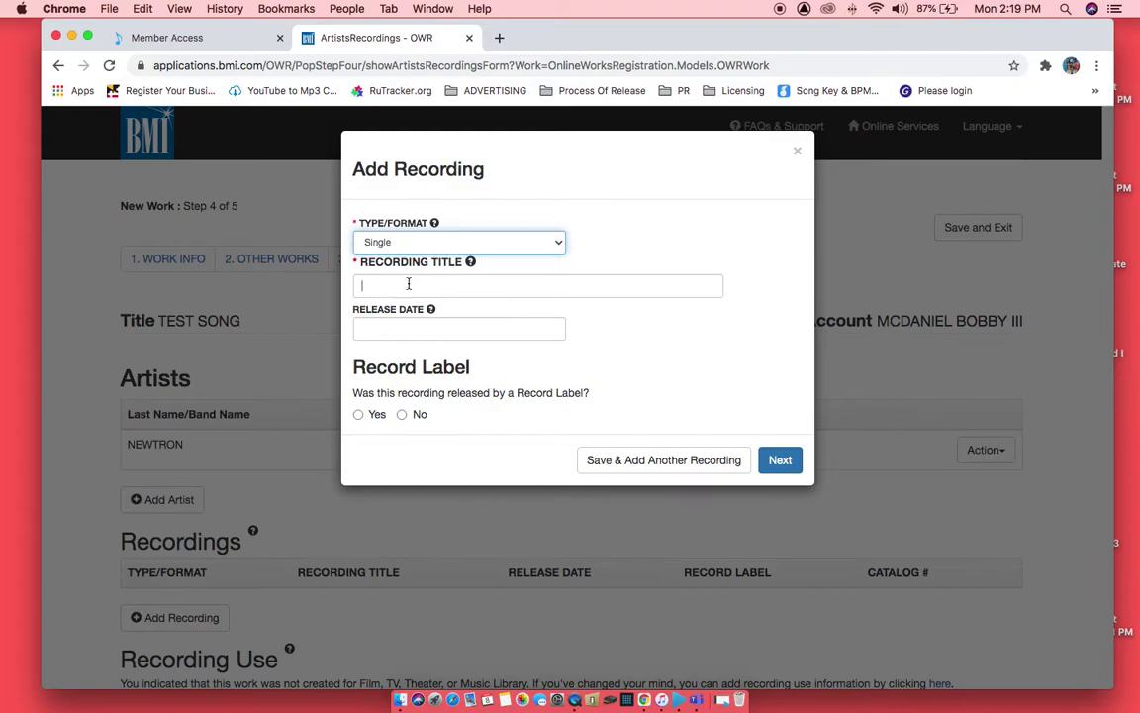
left_click(471, 285)
type("TEST")
left_click(468, 322)
left_click(394, 329)
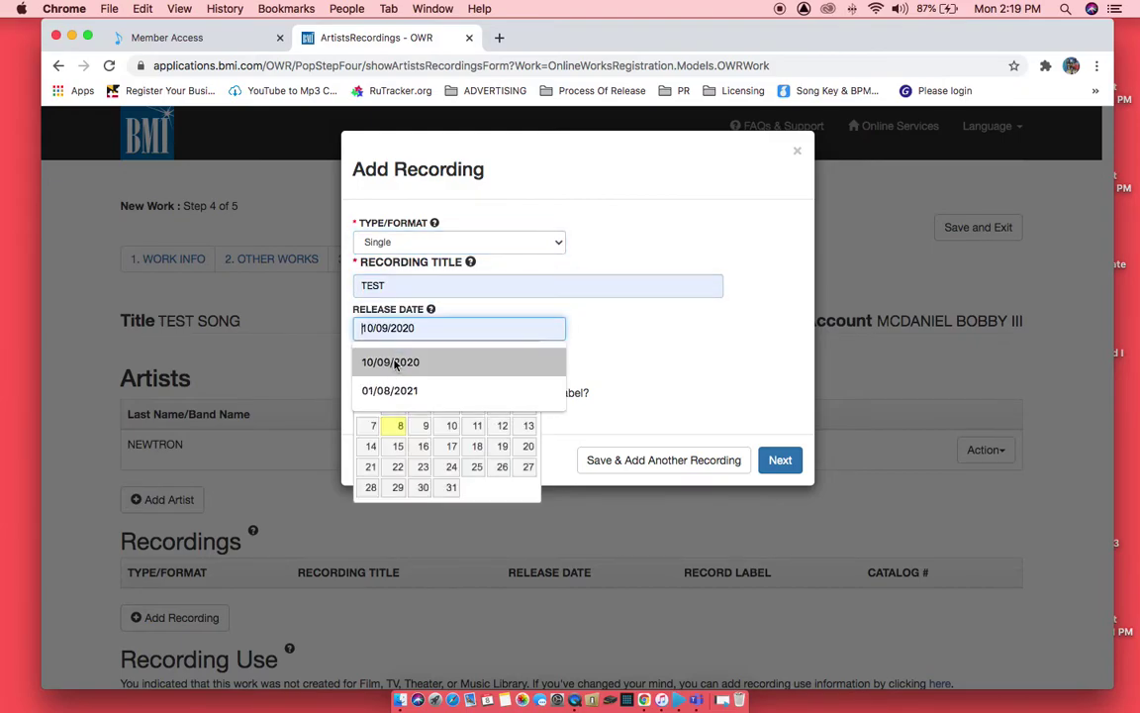
left_click(392, 362)
left_click(402, 413)
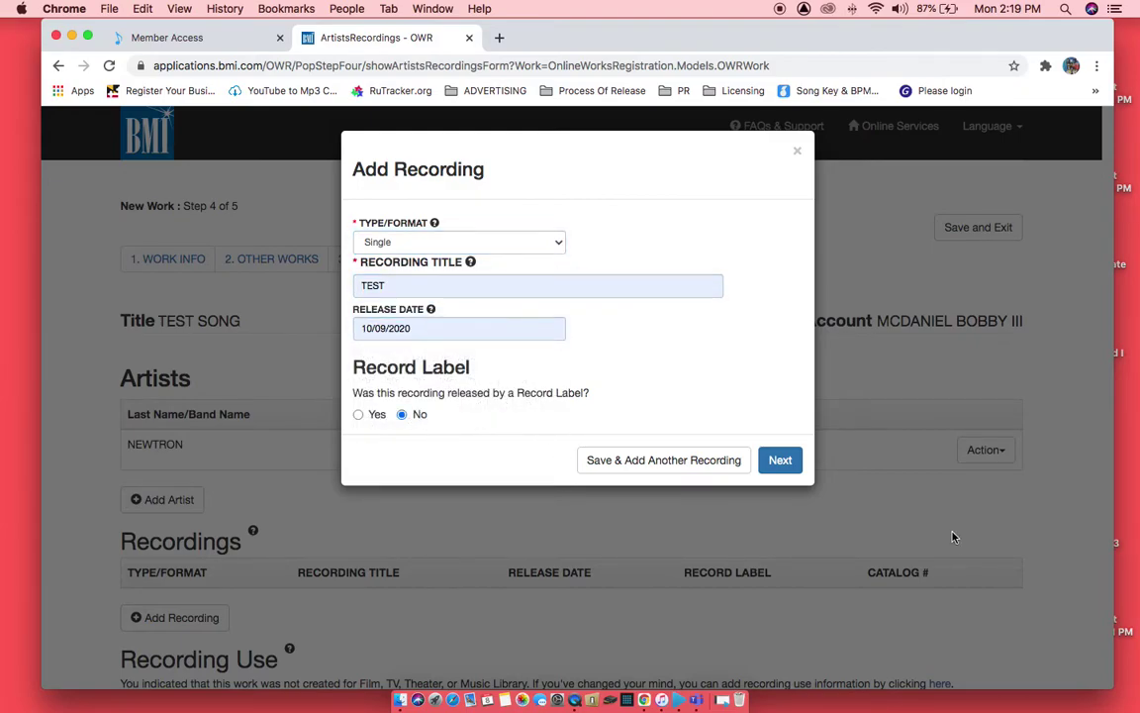
left_click(780, 460)
- Review the TEST SONG registration summary page
scroll(913, 477, "down", 2)
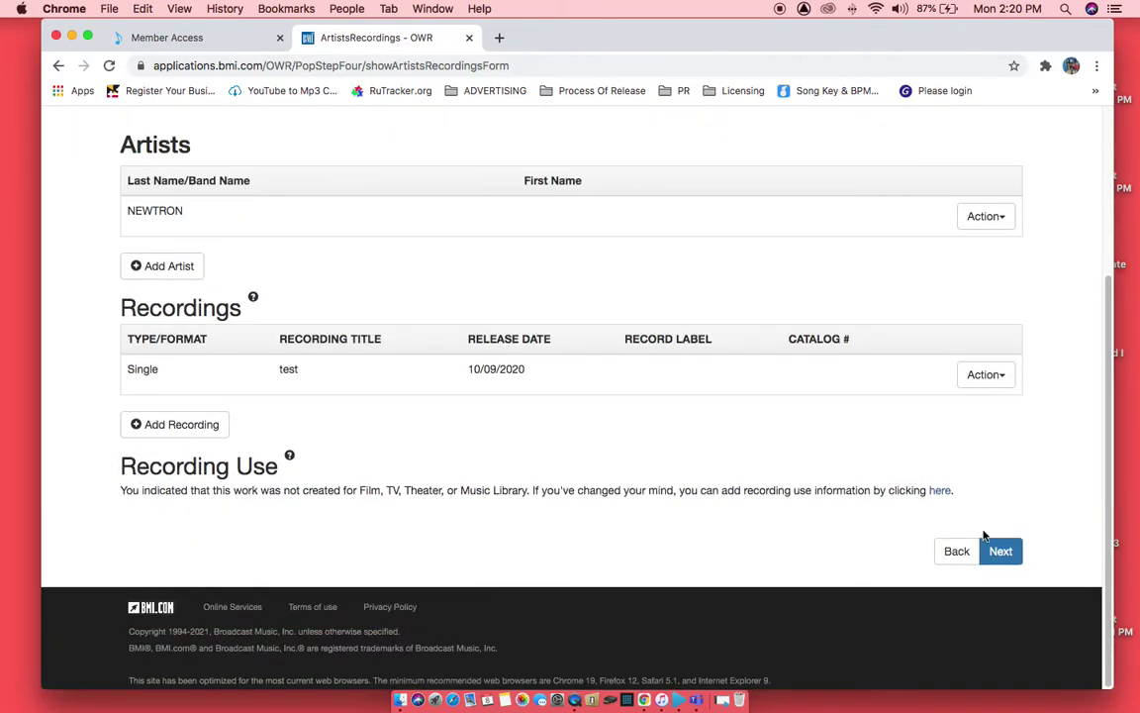
left_click(1000, 552)
scroll(598, 294, "down", 5)
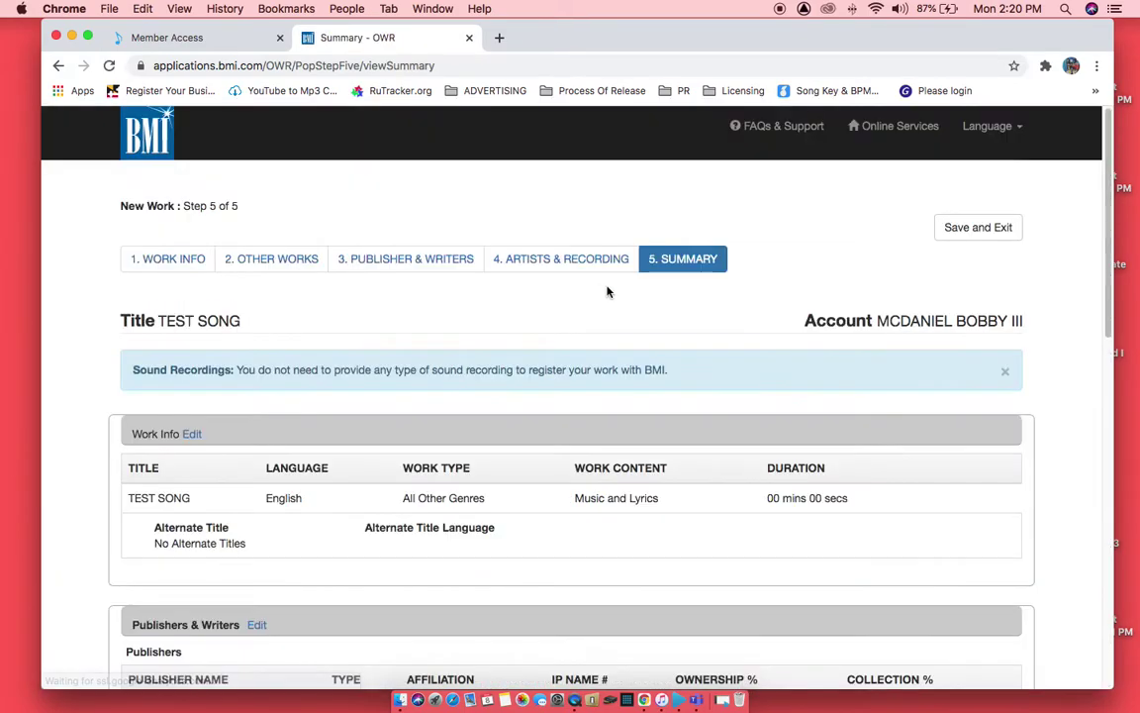
scroll(606, 287, "down", 10)
scroll(630, 284, "up", 9)
scroll(625, 283, "down", 3)
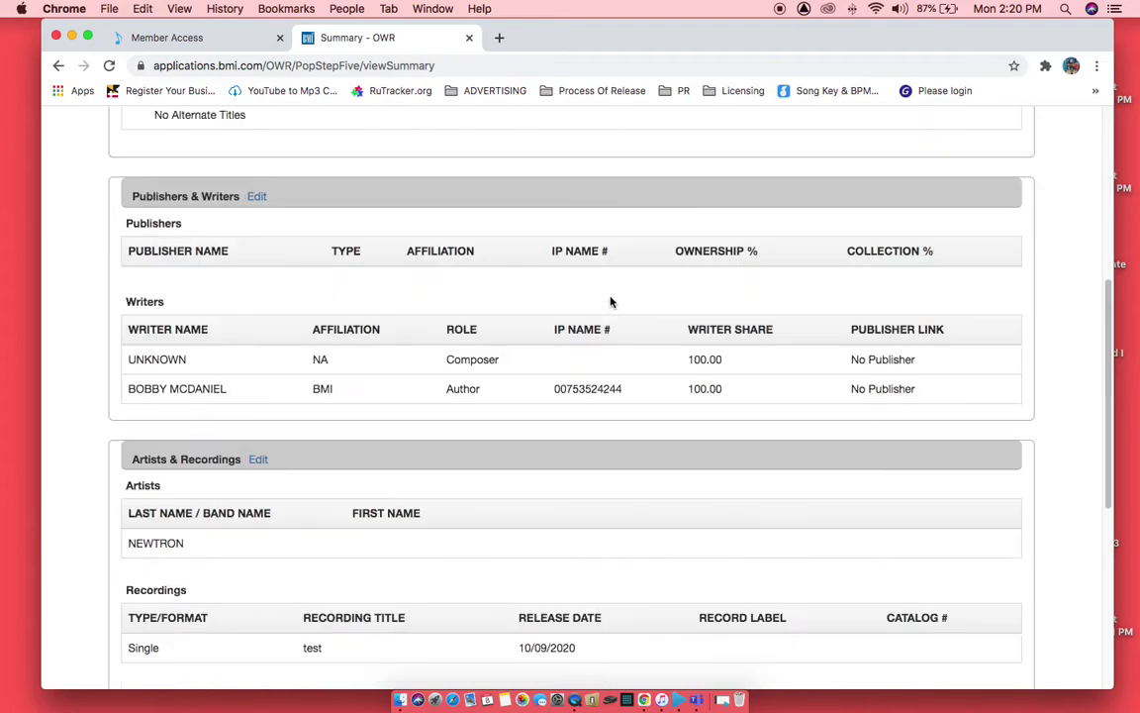
left_click(265, 36)
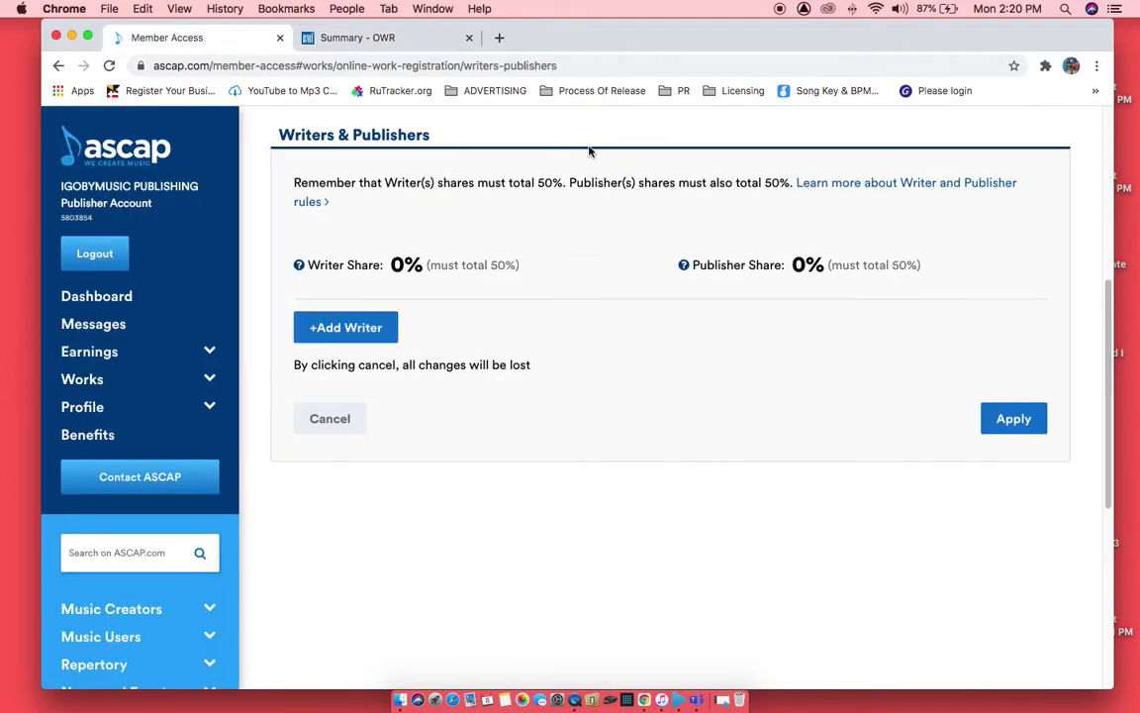
- Add a new ASCAP writer entry and select WRITER UNKNOWN
left_click(346, 326)
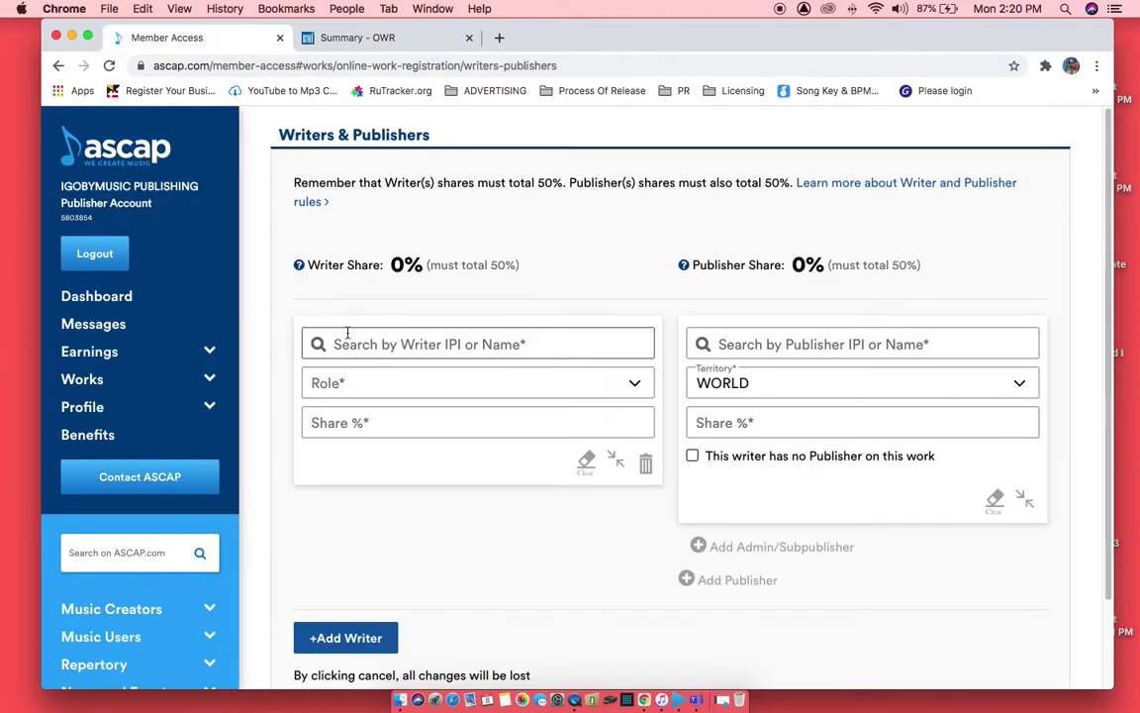
left_click(502, 344)
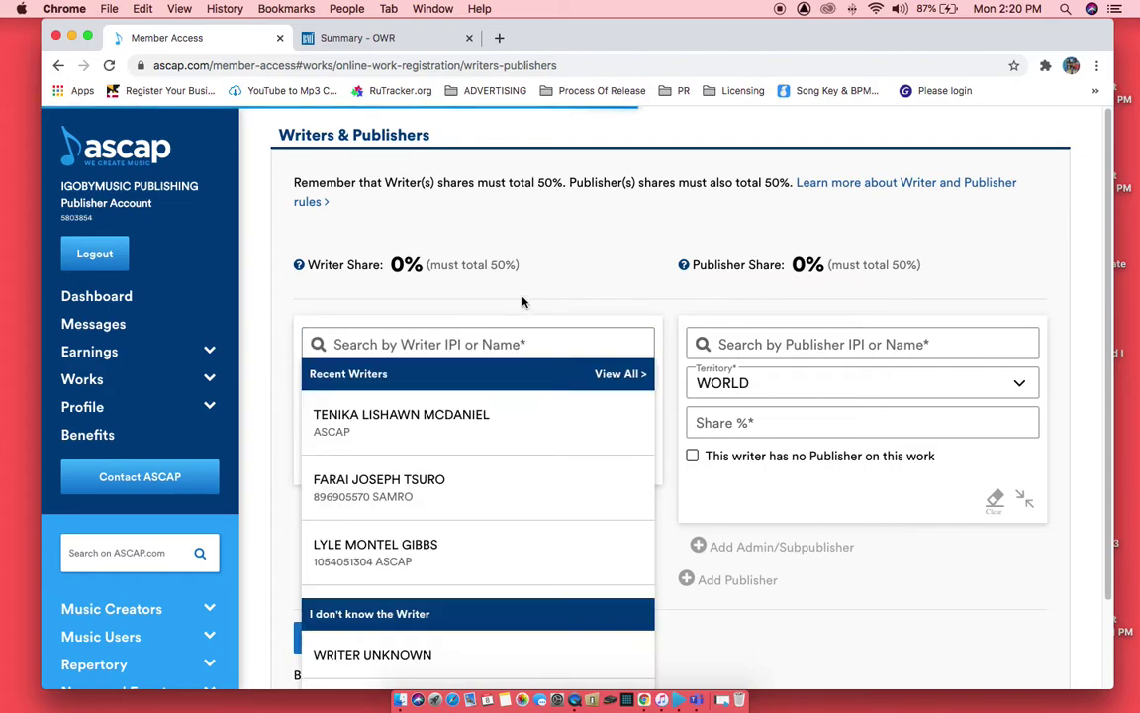
scroll(515, 445, "down", 1)
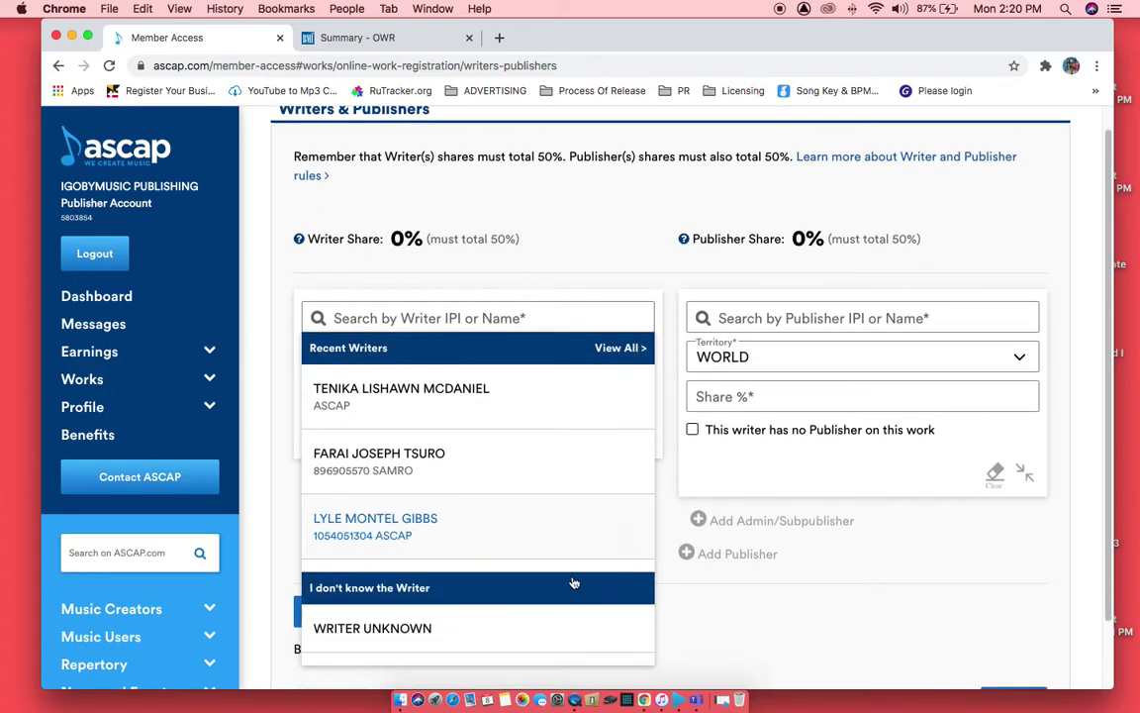
left_click(406, 630)
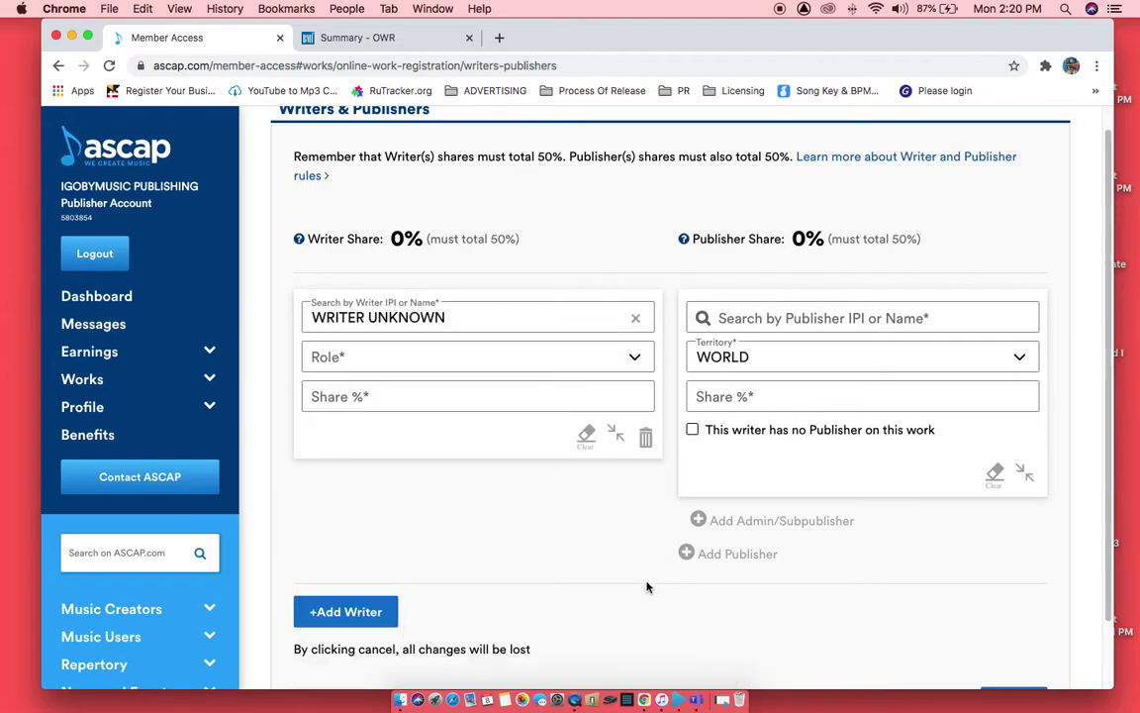
scroll(593, 450, "up", 1)
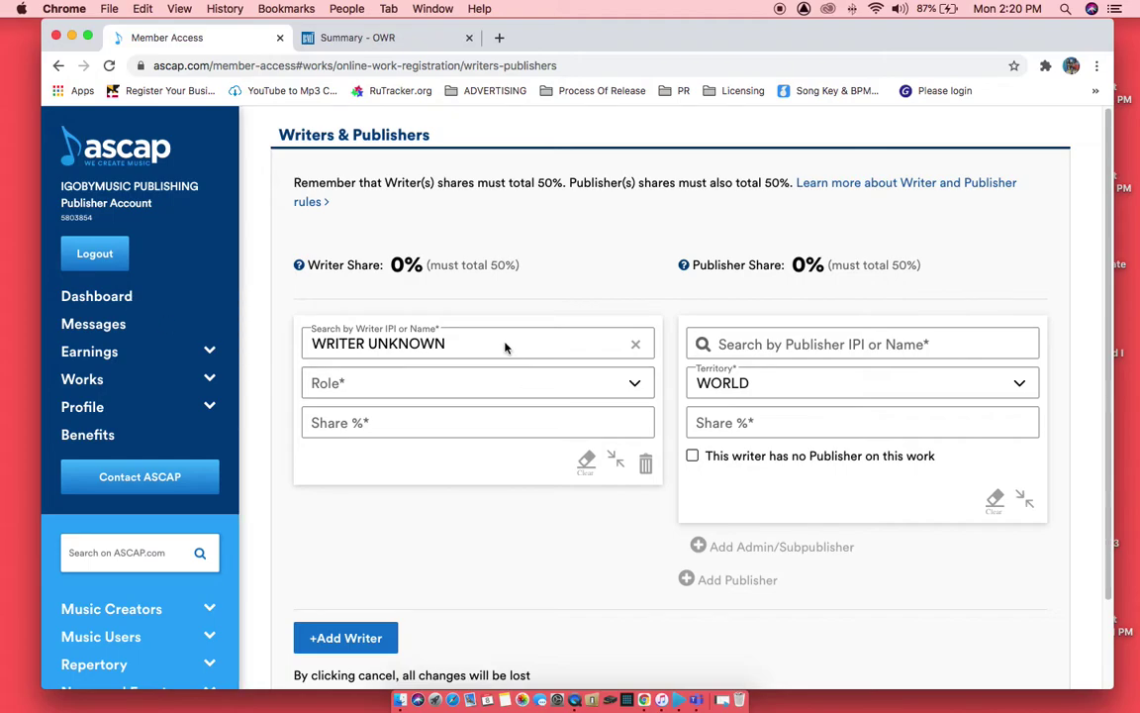
left_click(635, 344)
left_click(407, 344)
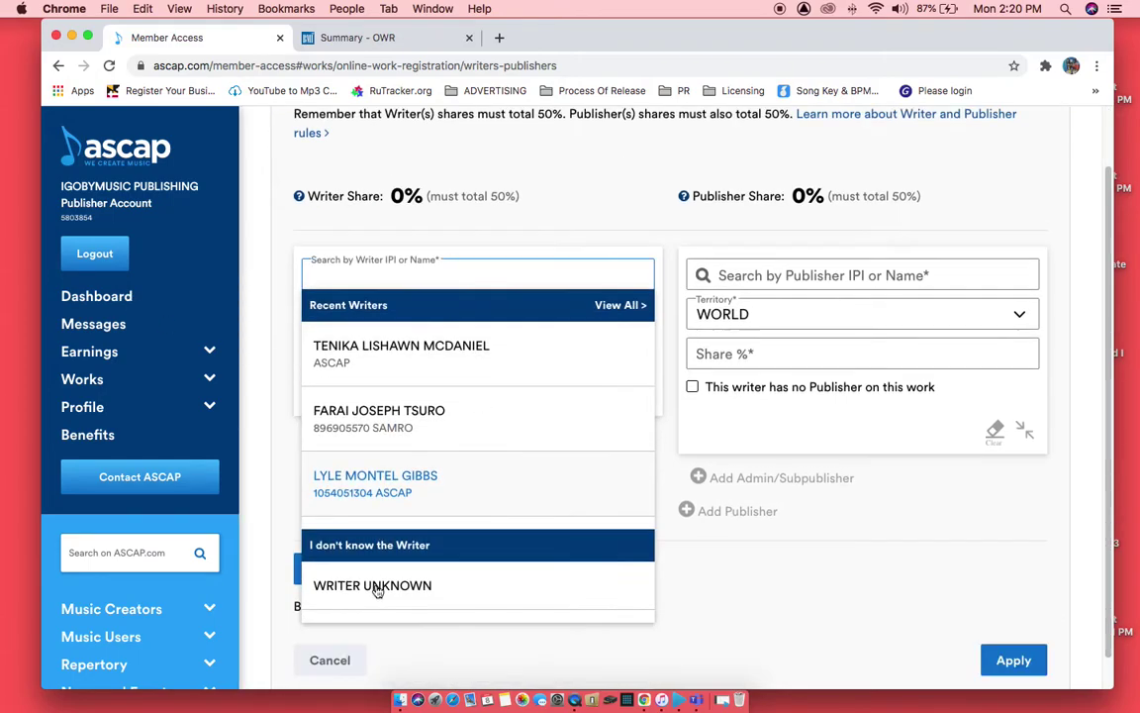
left_click(349, 593)
- Make WRITER UNKNOWN a Composer with a 25% share and no publisher
left_click(534, 316)
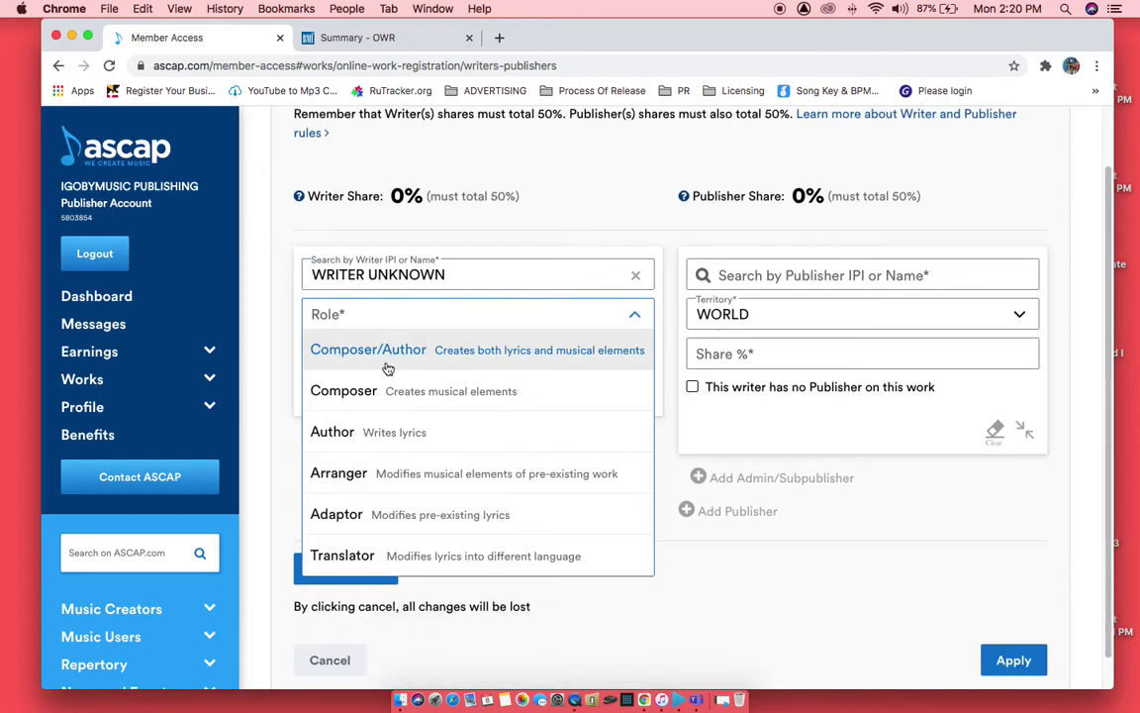
left_click(373, 393)
left_click(388, 353)
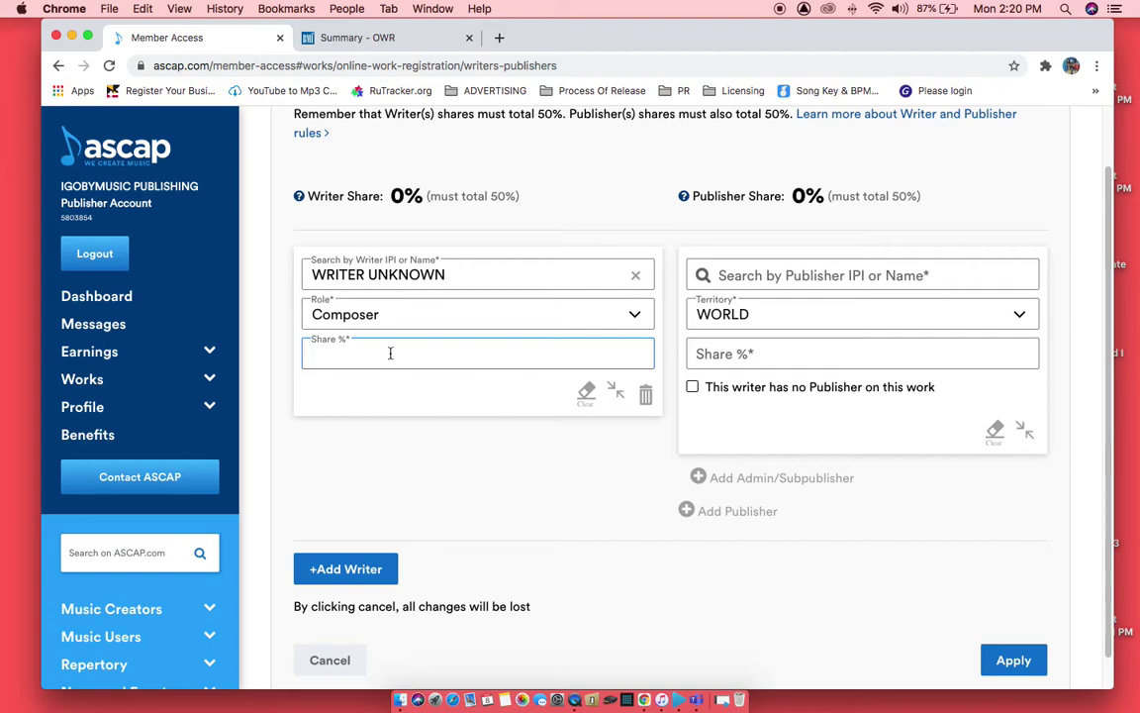
type("25")
left_click(426, 484)
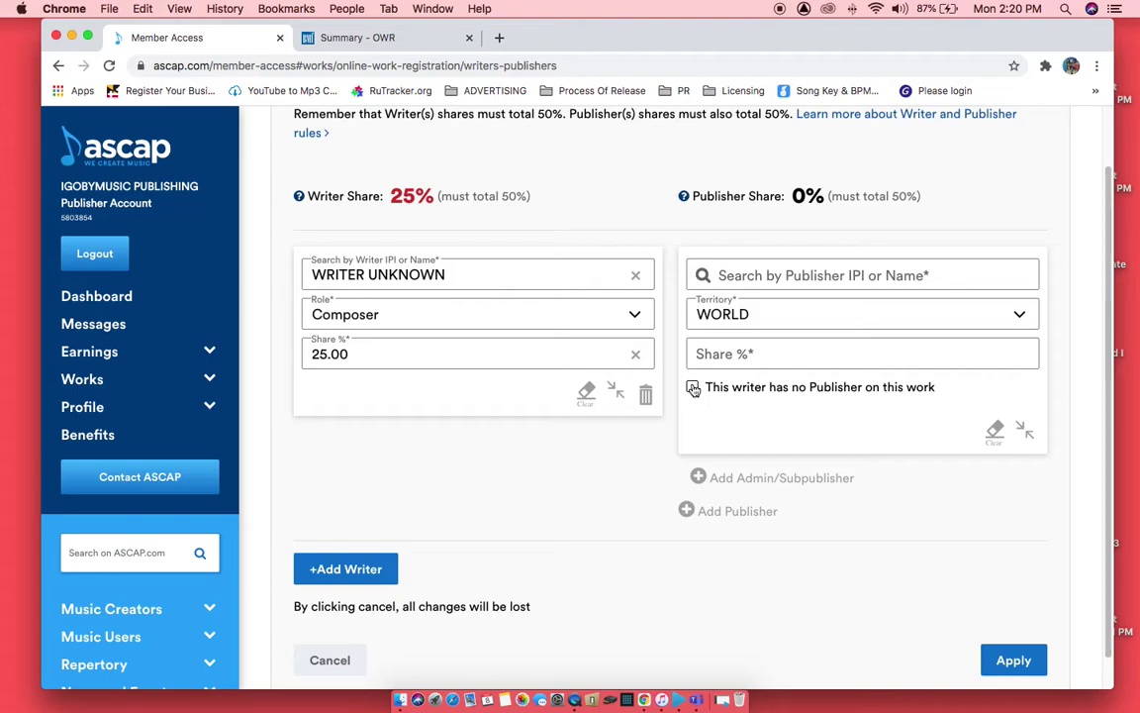
left_click(693, 388)
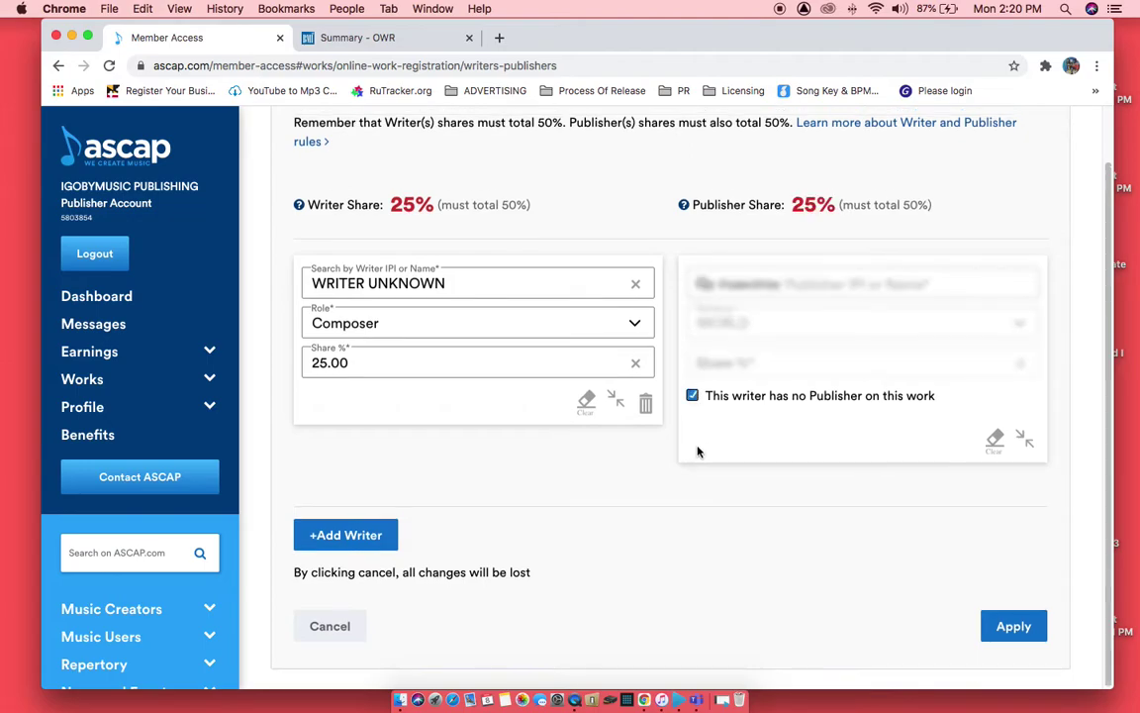
- Add the recent ASCAP writer, confirm authorization, as Author with a 25.00 share
left_click(356, 536)
scroll(584, 568, "down", 2)
left_click(428, 416)
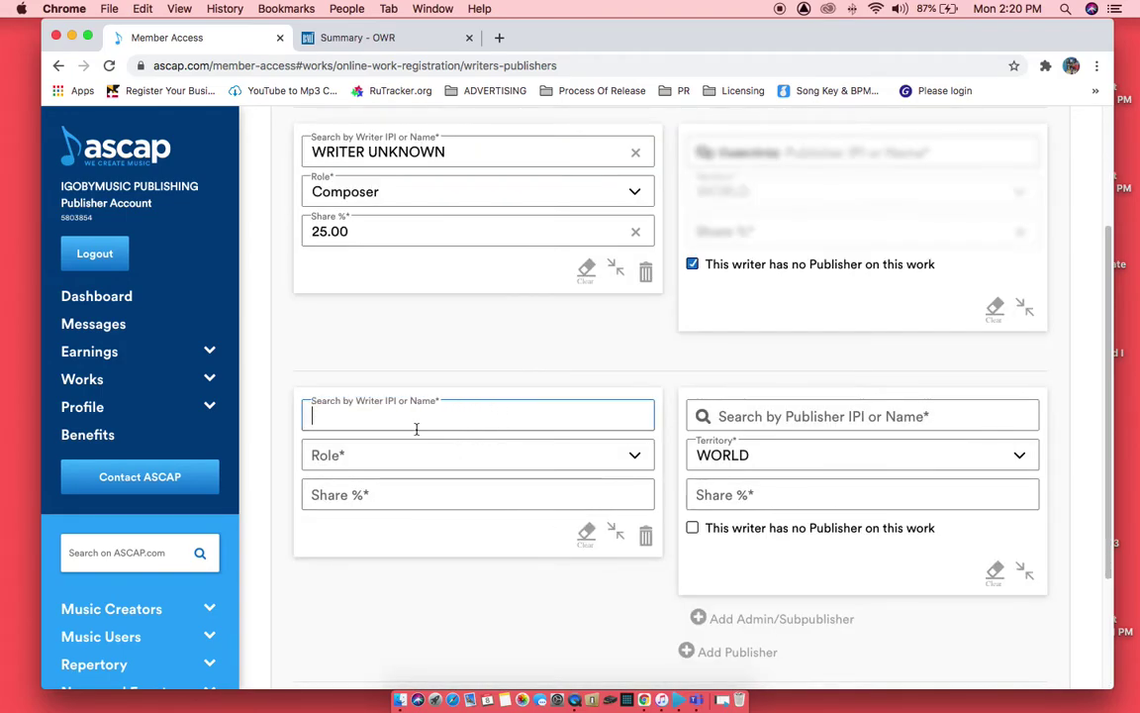
type("ten")
left_click(420, 487)
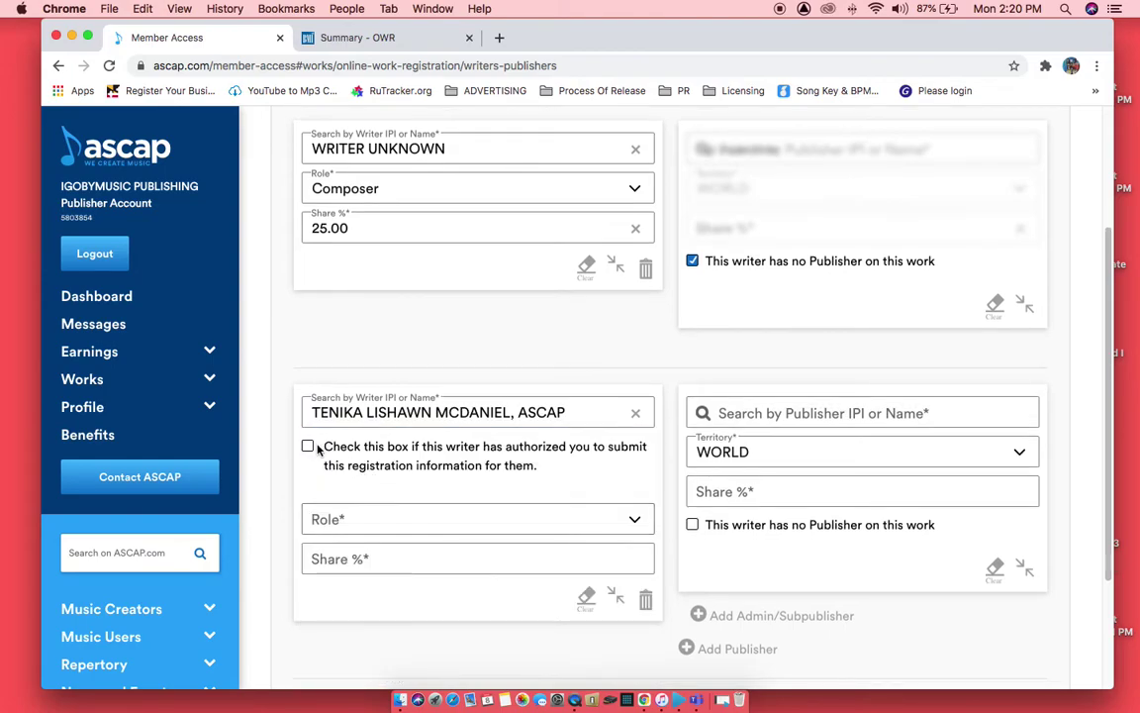
left_click(308, 446)
scroll(475, 520, "down", 1)
left_click(422, 495)
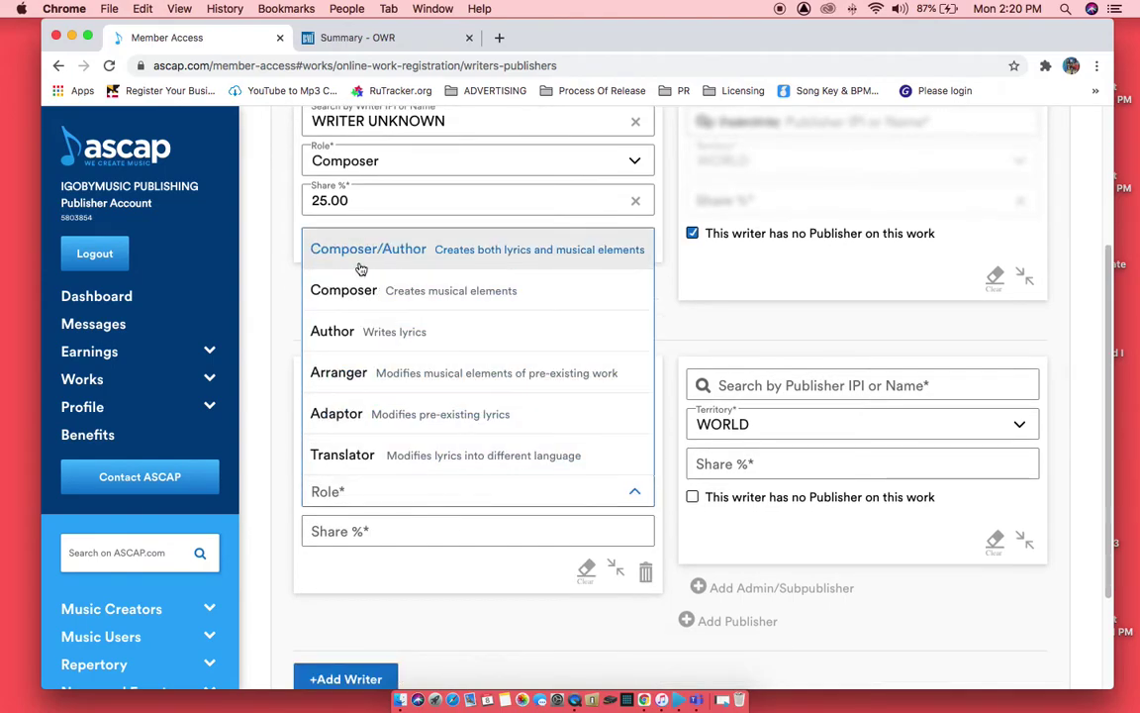
left_click(395, 402)
left_click(394, 534)
type("2")
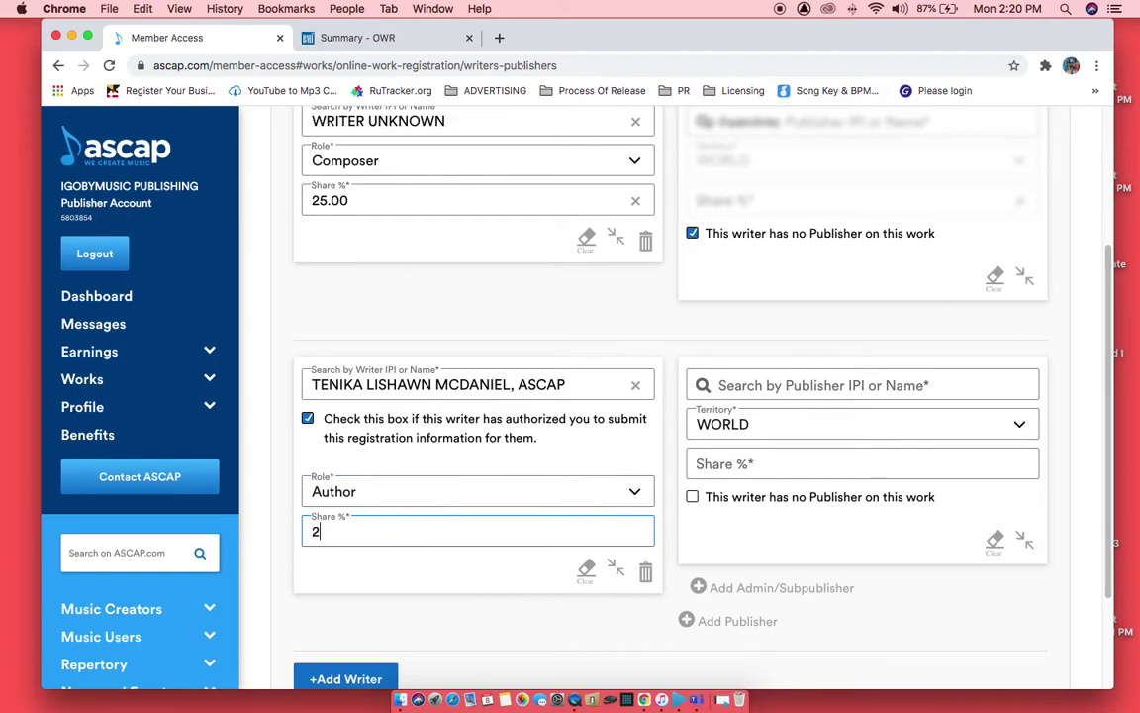
type("5.00")
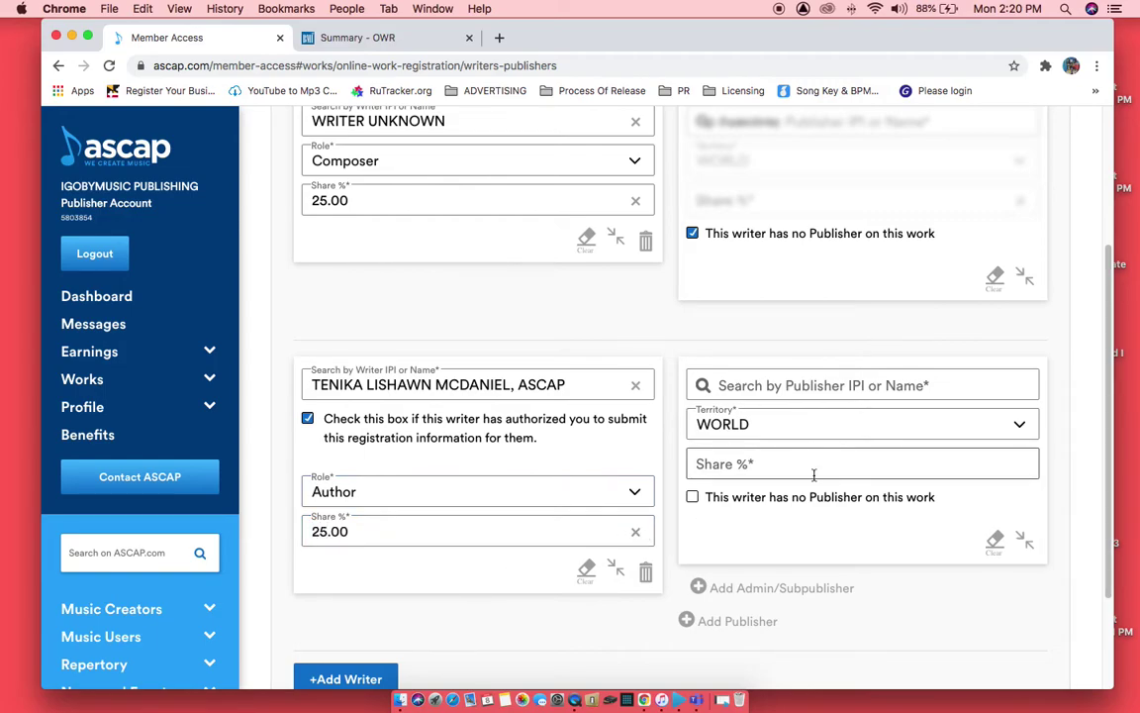
- Assign IGOBYMUSIC PUBLISHING as the writer's publisher with a 25.00 share
left_click(798, 388)
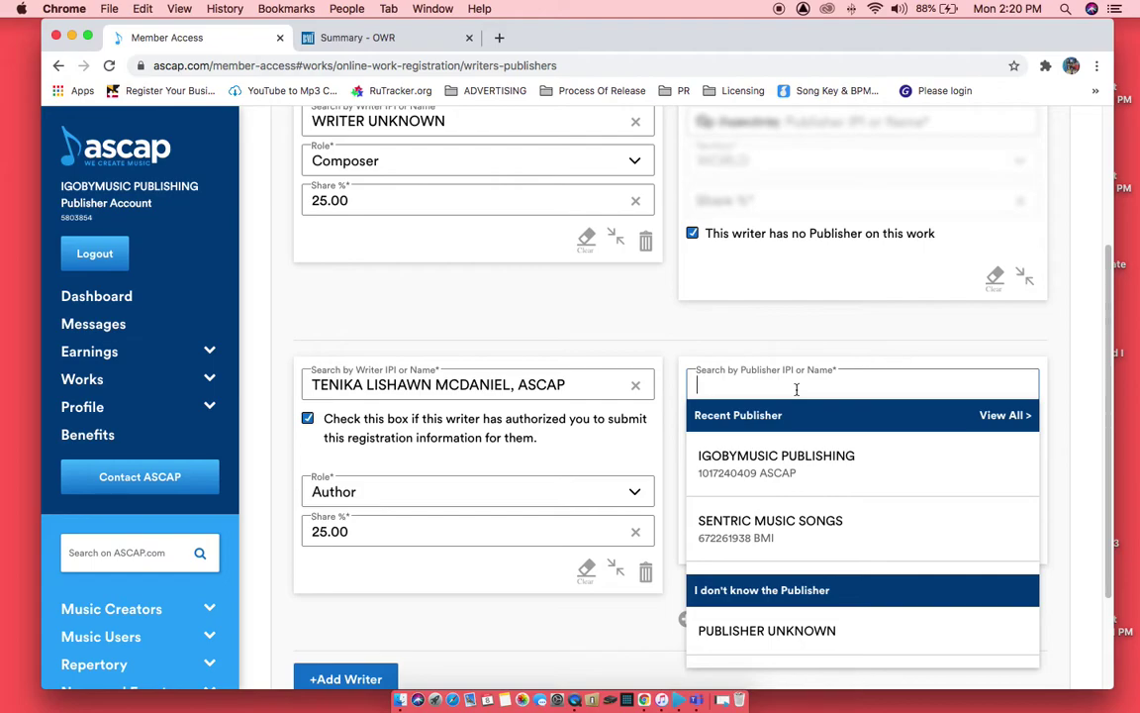
left_click(788, 467)
left_click(769, 465)
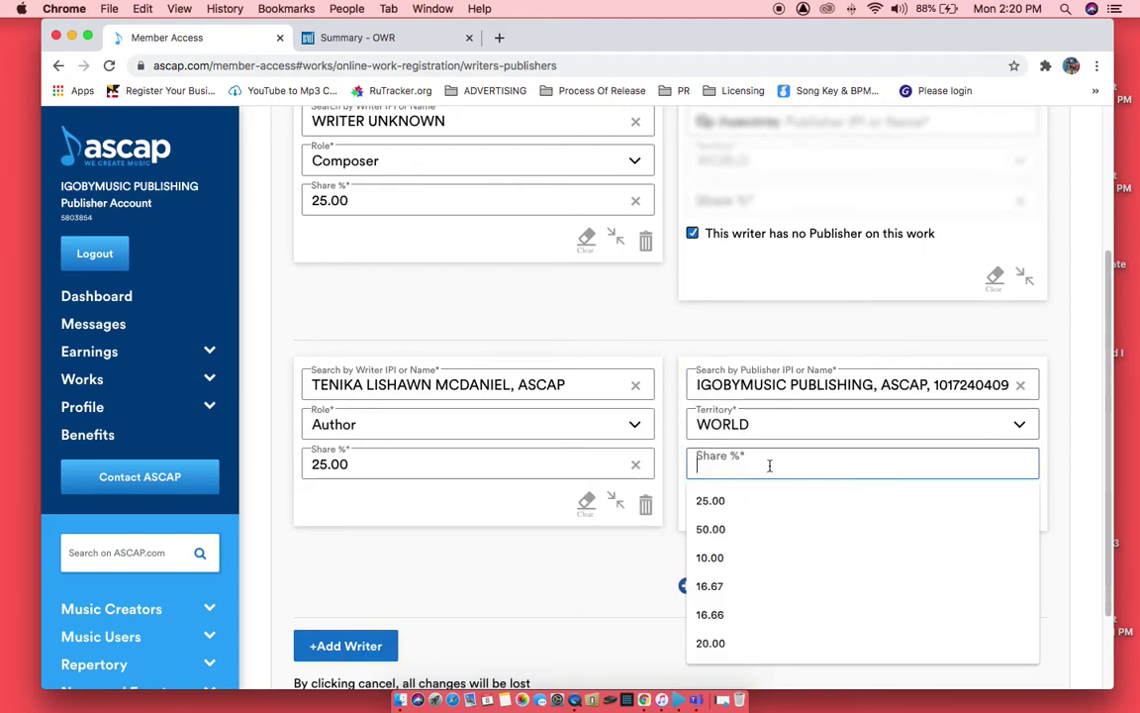
left_click(738, 500)
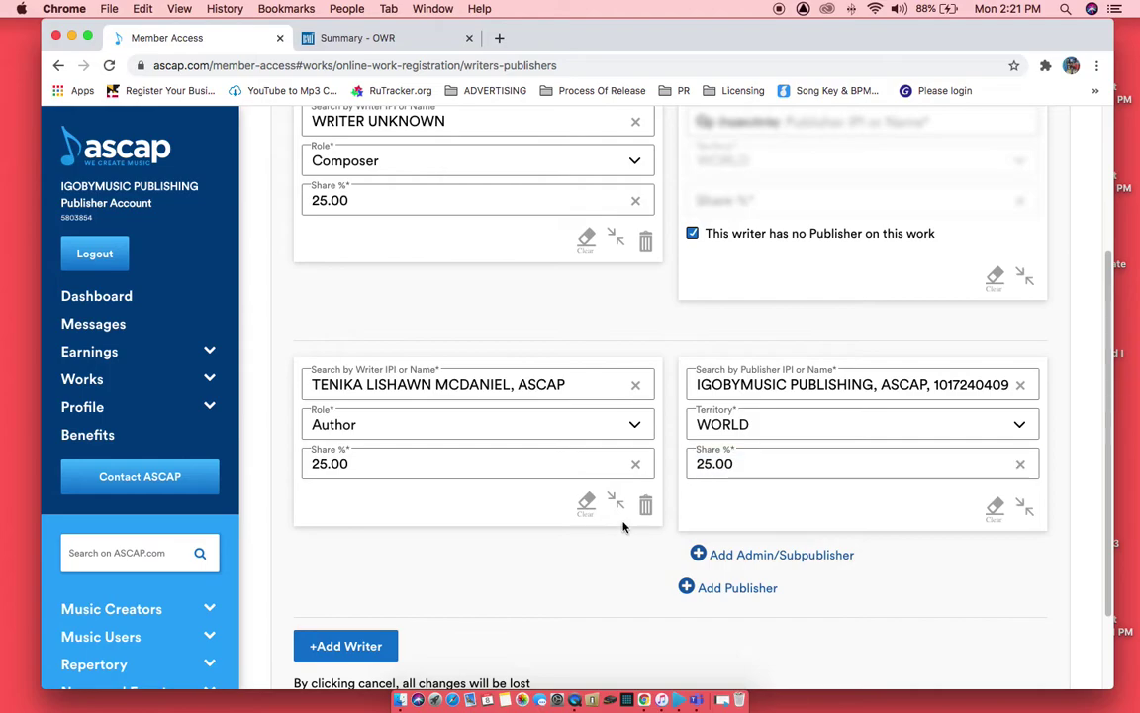
scroll(624, 526, "up", 3)
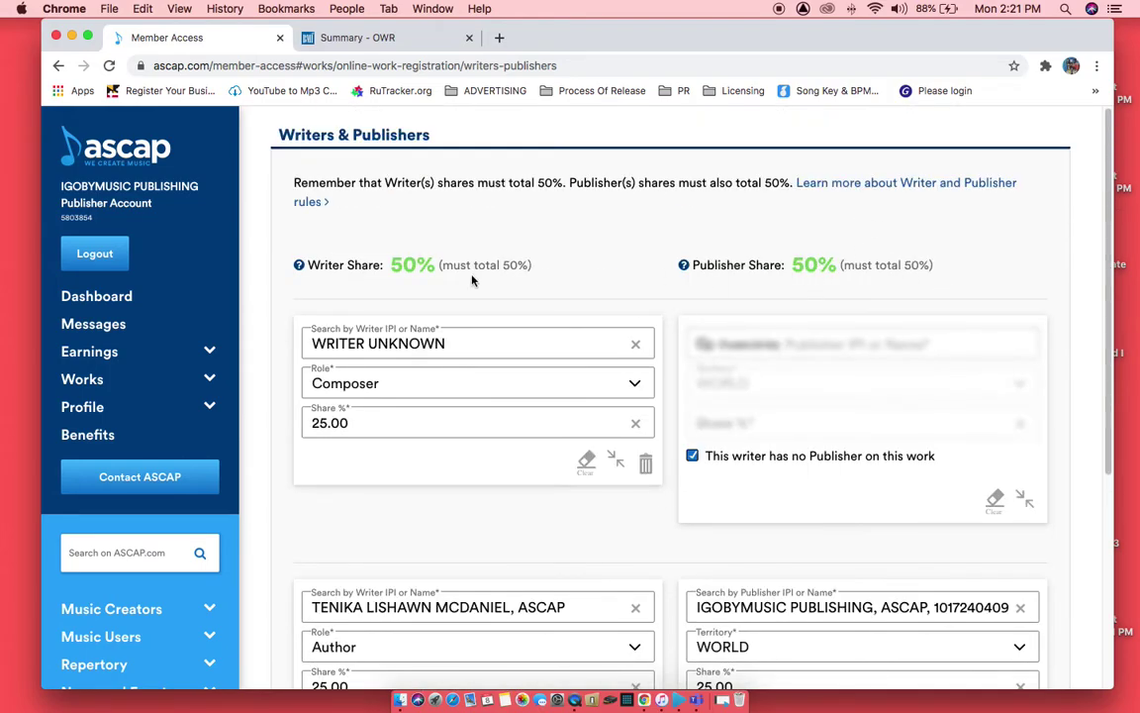
scroll(465, 268, "down", 4)
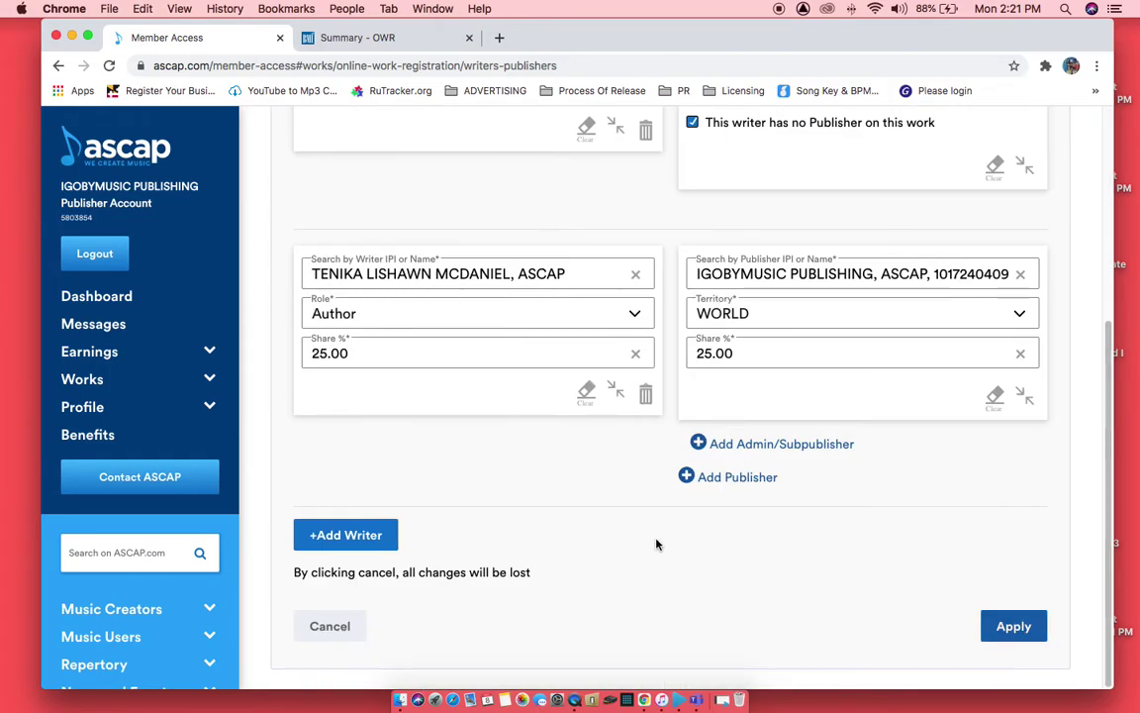
scroll(604, 495, "up", 4)
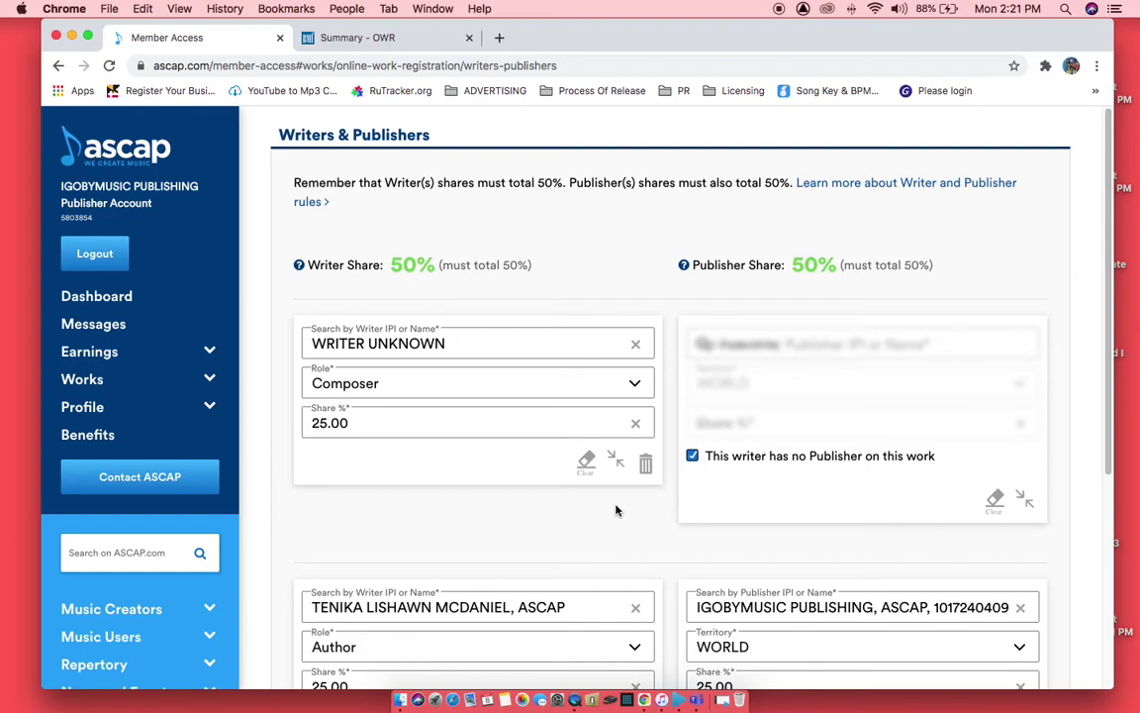